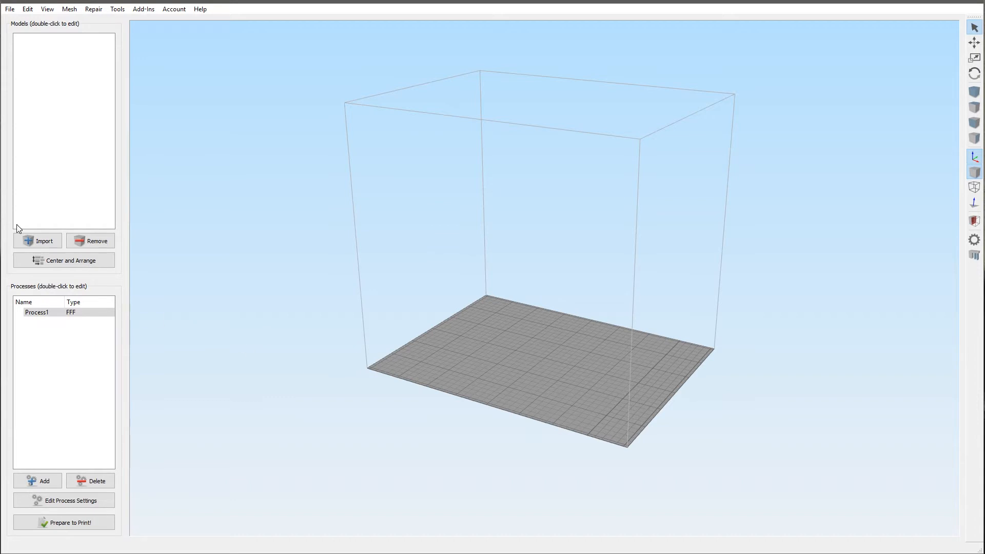
# Import MiniHumanMandible.stl onto the build plate and view the teeth and jaw surface up close.
pyautogui.click(41, 241)
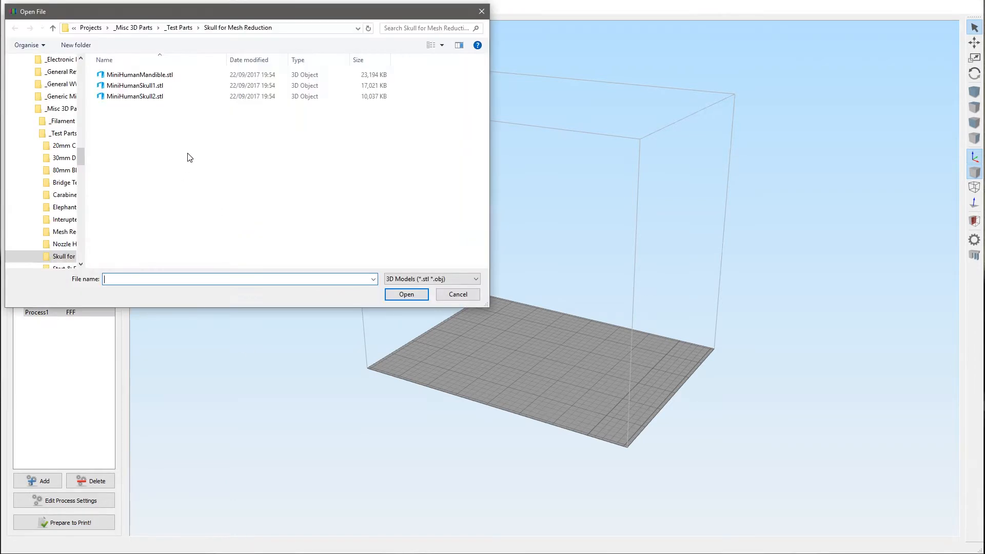
pyautogui.doubleClick(170, 81)
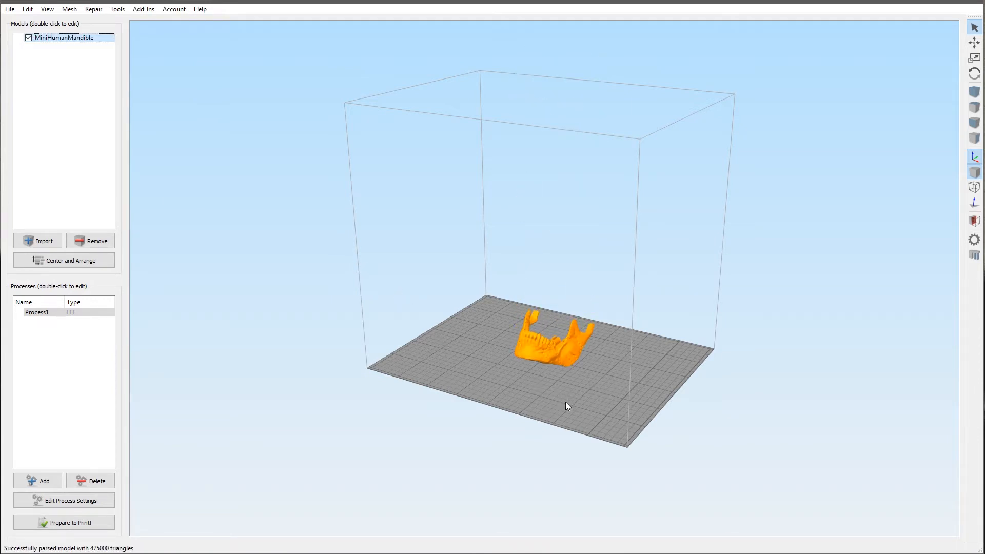
pyautogui.scroll(10, 565, 402)
pyautogui.moveTo(531, 394); pyautogui.dragTo(464, 299, button='right')
pyautogui.moveTo(278, 375); pyautogui.dragTo(584, 413)
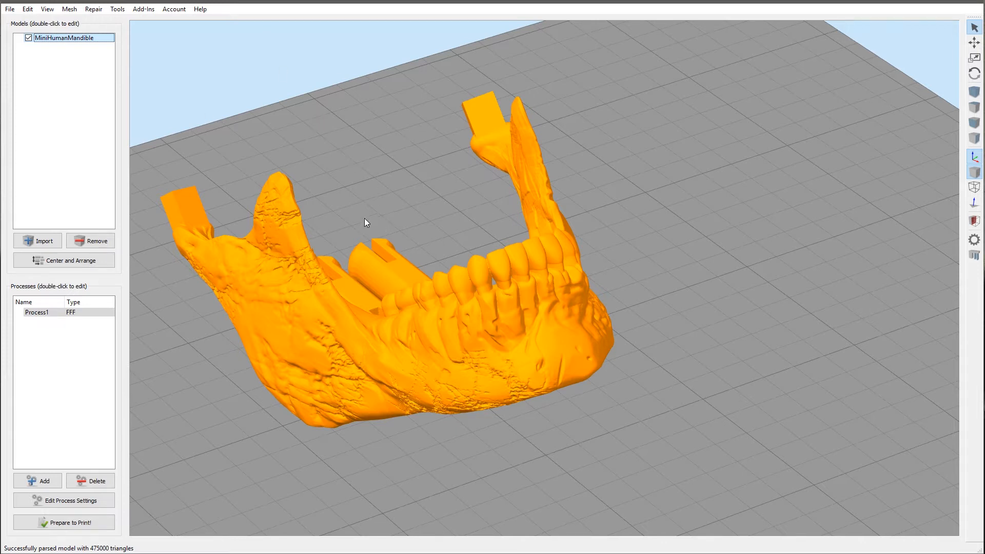
# Reduce the mandible mesh with a length scale of 2.00 mm, preserving original normal vectors and removing orphaned triangles.
pyautogui.click(70, 8)
pyautogui.click(97, 44)
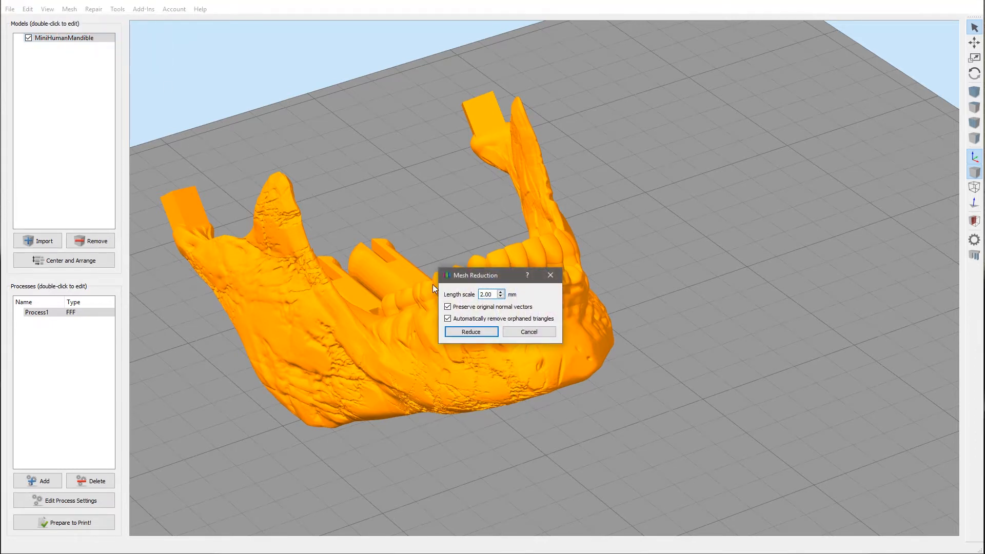
pyautogui.moveTo(470, 280); pyautogui.dragTo(456, 270)
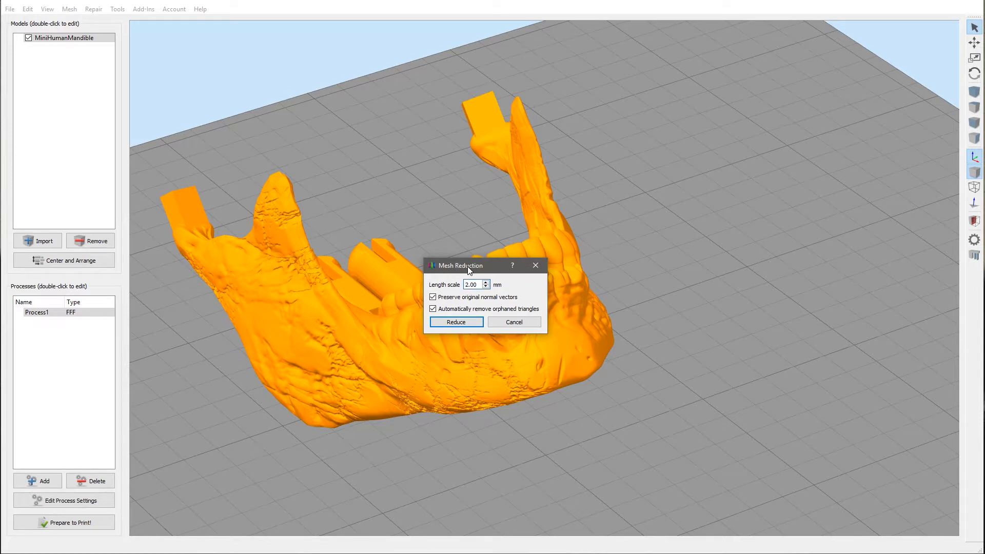
pyautogui.moveTo(468, 270); pyautogui.dragTo(454, 274)
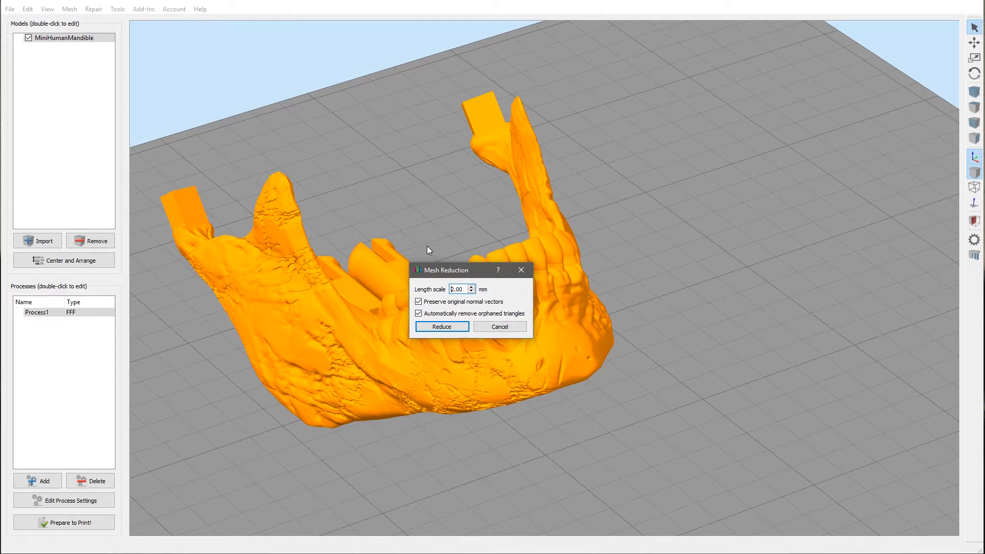
pyautogui.click(443, 327)
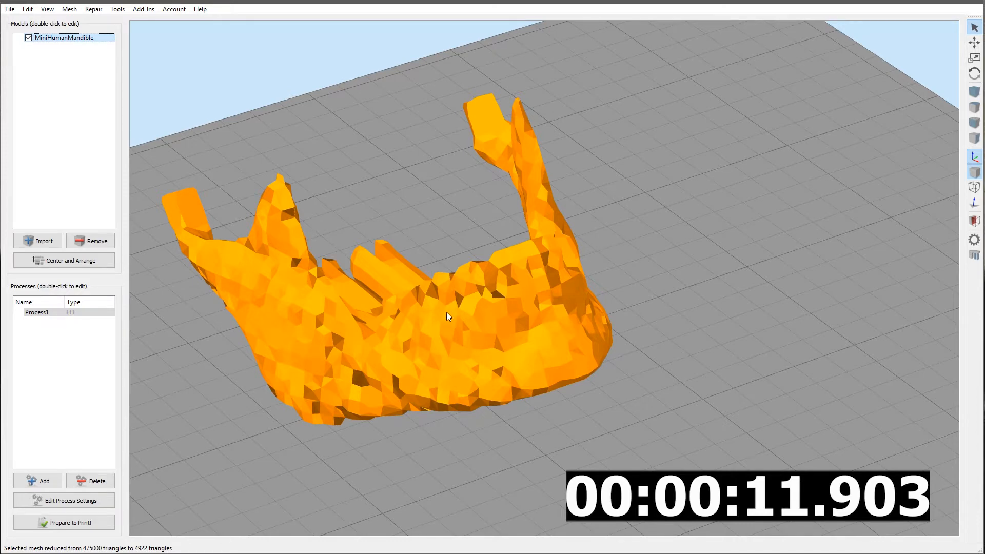
pyautogui.moveTo(471, 318); pyautogui.dragTo(377, 365)
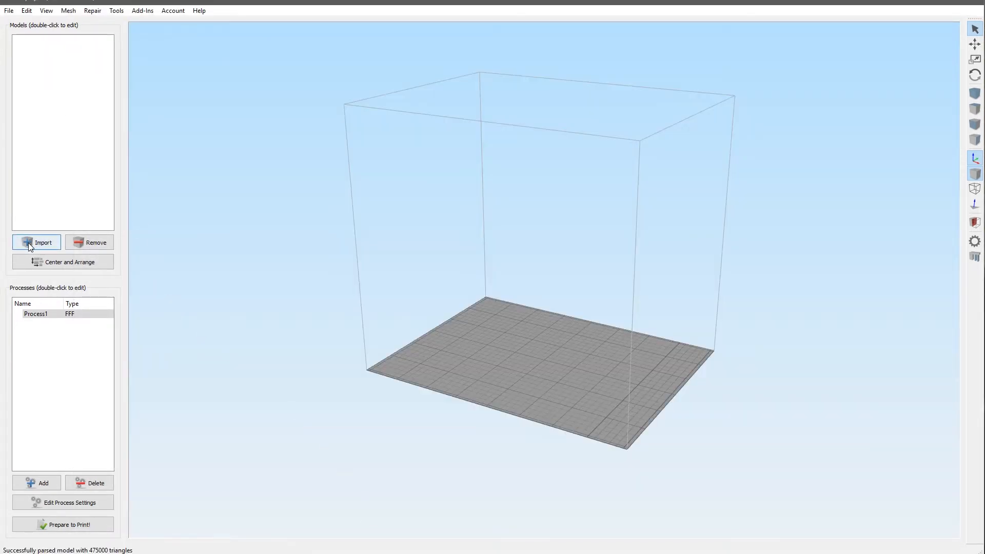
# Import MiniHumanMandible.stl into the empty workspace of the other Simplify3D version.
pyautogui.click(28, 244)
pyautogui.click(128, 77)
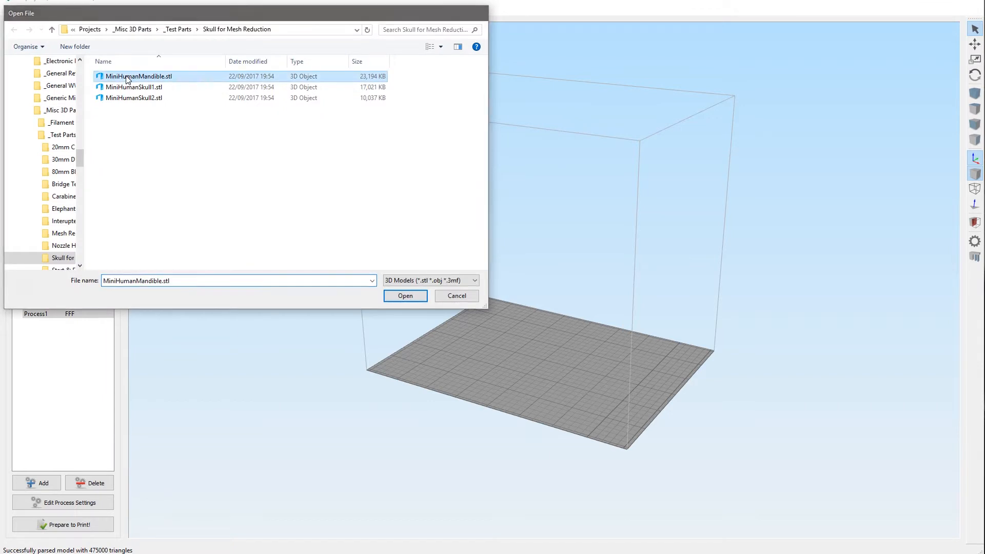
pyautogui.doubleClick(126, 78)
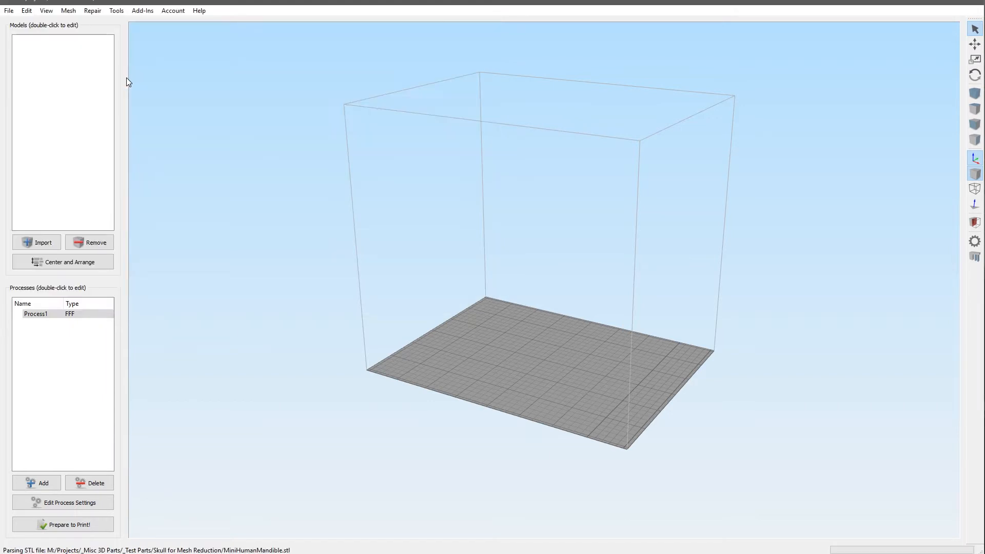
# Reduce the imported mandible's mesh with a minimum triangle side length of 2 mm, automatically removing orphaned triangles.
pyautogui.click(73, 13)
pyautogui.click(91, 44)
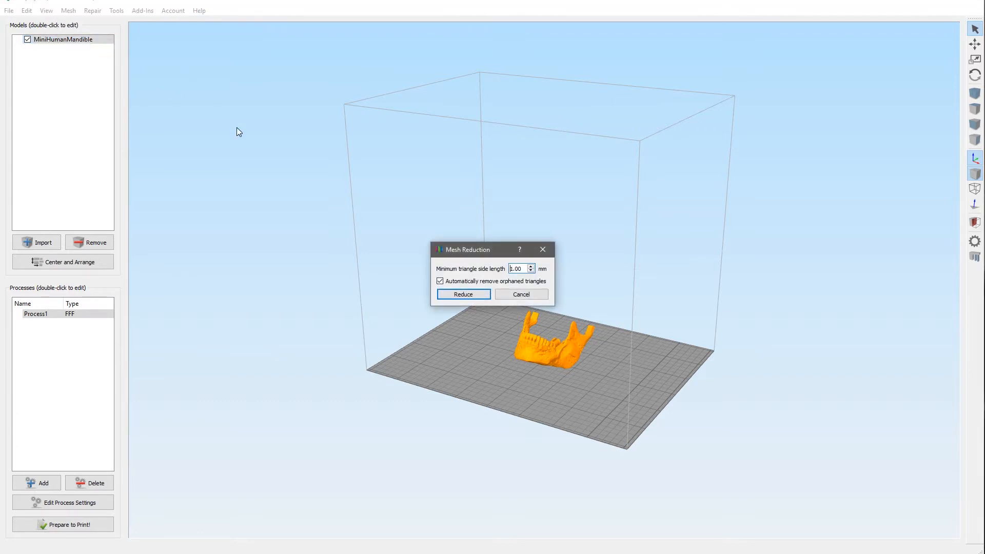
pyautogui.moveTo(523, 269); pyautogui.dragTo(510, 269)
pyautogui.write('2')
pyautogui.click(461, 295)
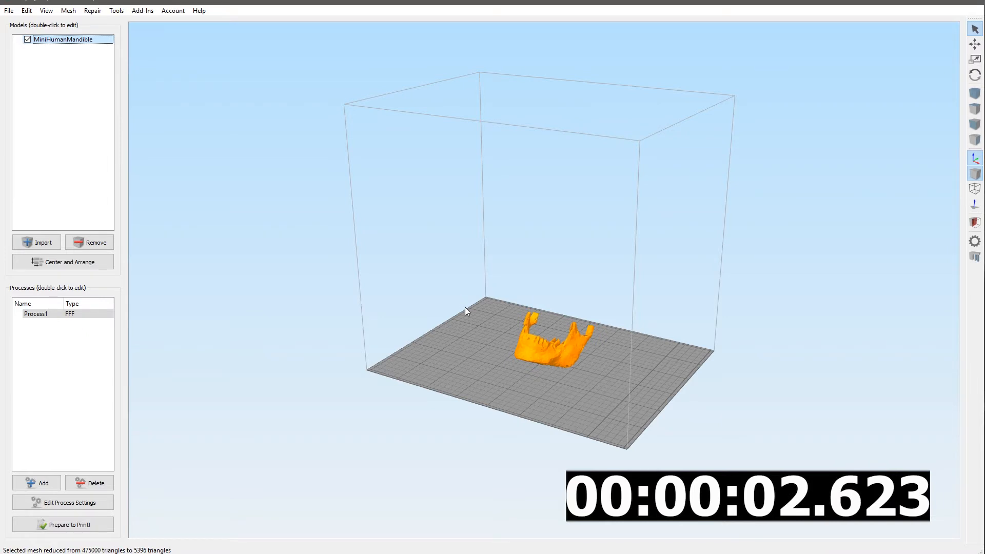
# Examine the reduced mandible's surface up close and compare the two reduced meshes side by side.
pyautogui.scroll(10, 547, 374)
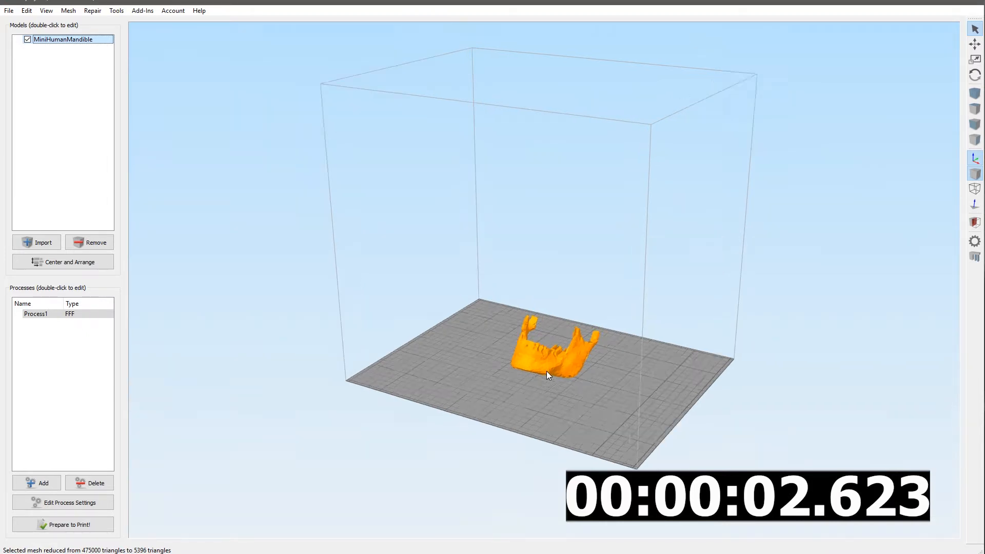
pyautogui.moveTo(548, 445); pyautogui.dragTo(537, 383, button='middle')
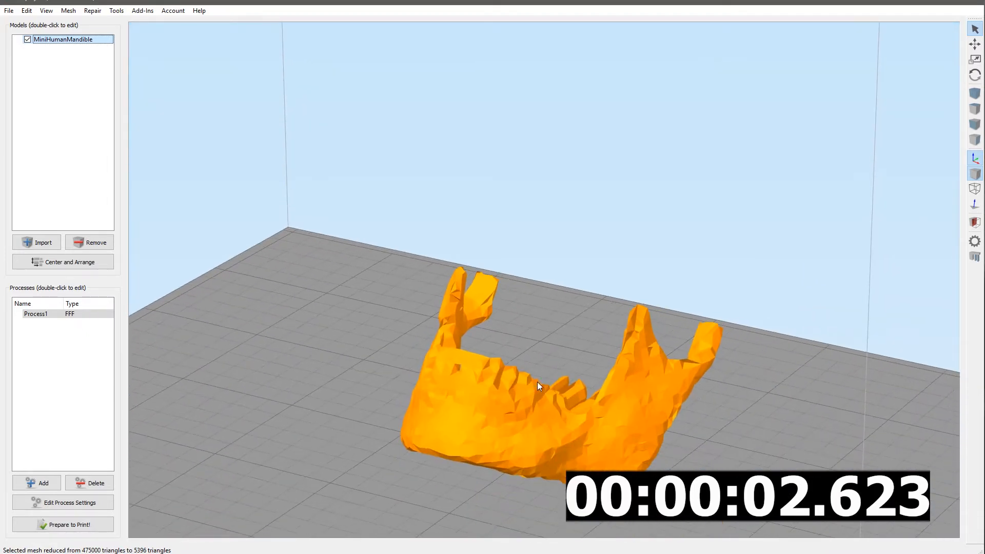
pyautogui.moveTo(359, 409); pyautogui.dragTo(645, 385)
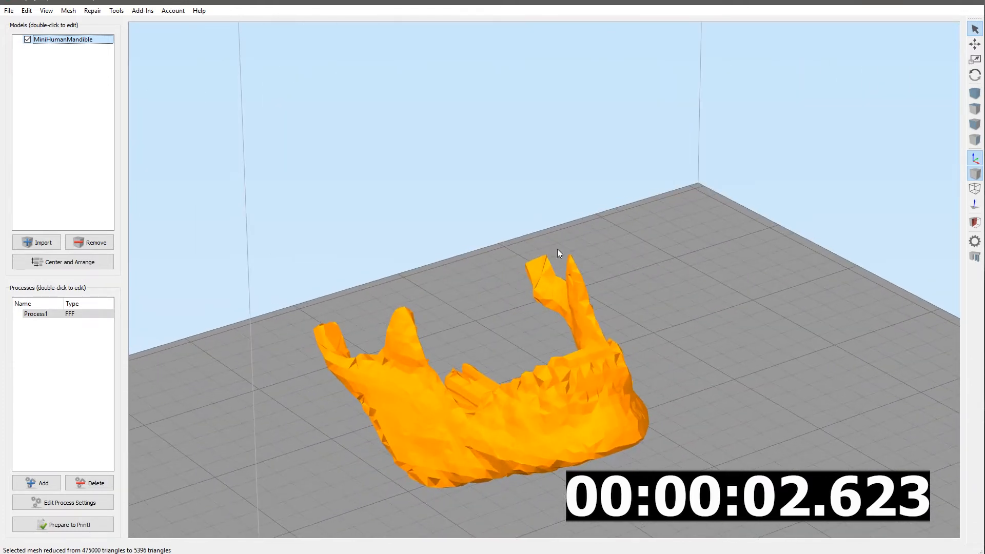
pyautogui.scroll(-3, 573, 362)
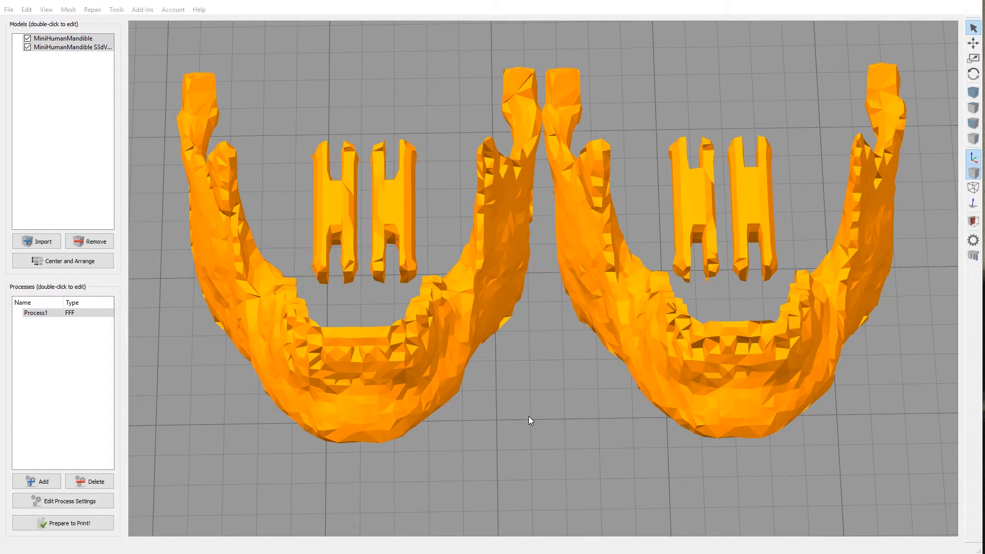
pyautogui.moveTo(529, 417); pyautogui.dragTo(519, 416, button='right')
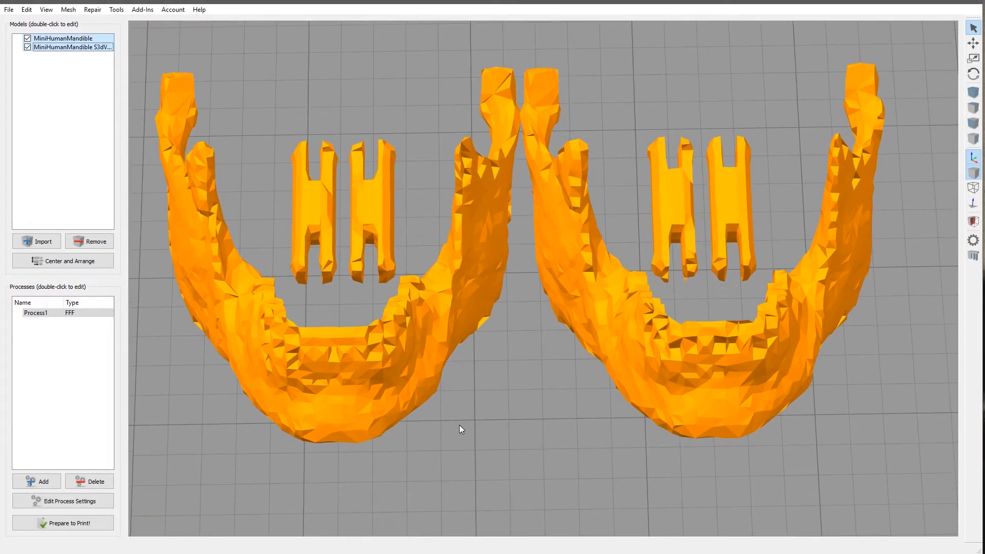
pyautogui.moveTo(461, 428)
pyautogui.mouseDown()
pyautogui.moveTo(608, 382)
pyautogui.moveTo(701, 315)
pyautogui.moveTo(734, 253)
pyautogui.moveTo(796, 189)
pyautogui.moveTo(854, 157)
pyautogui.moveTo(864, 177)
pyautogui.moveTo(892, 190)
pyautogui.moveTo(434, 418)
pyautogui.moveTo(455, 417)
pyautogui.mouseUp()
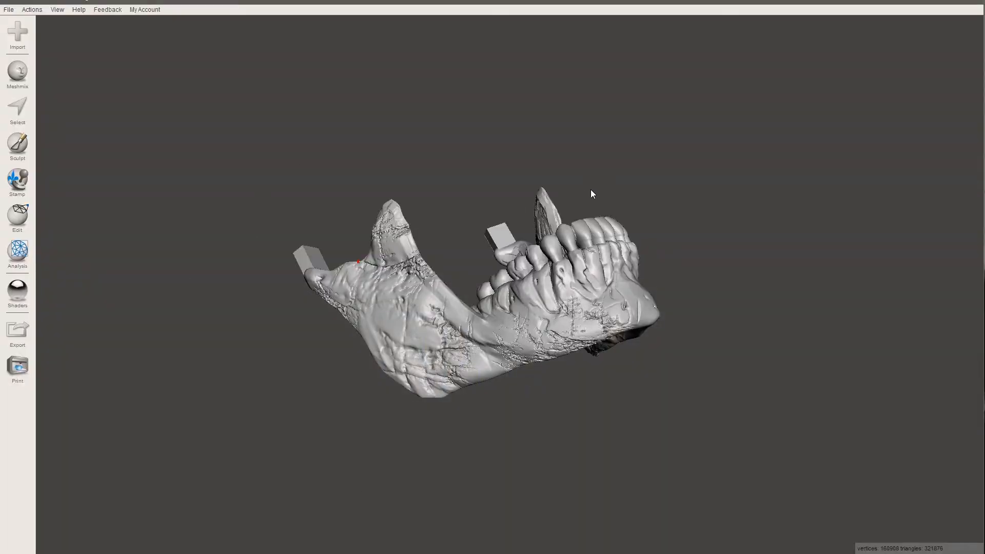
# Switch to Meshmixer, orbit the original mandible to an angled front view and show the object browser beside it.
pyautogui.moveTo(535, 239); pyautogui.dragTo(496, 309, button='right')
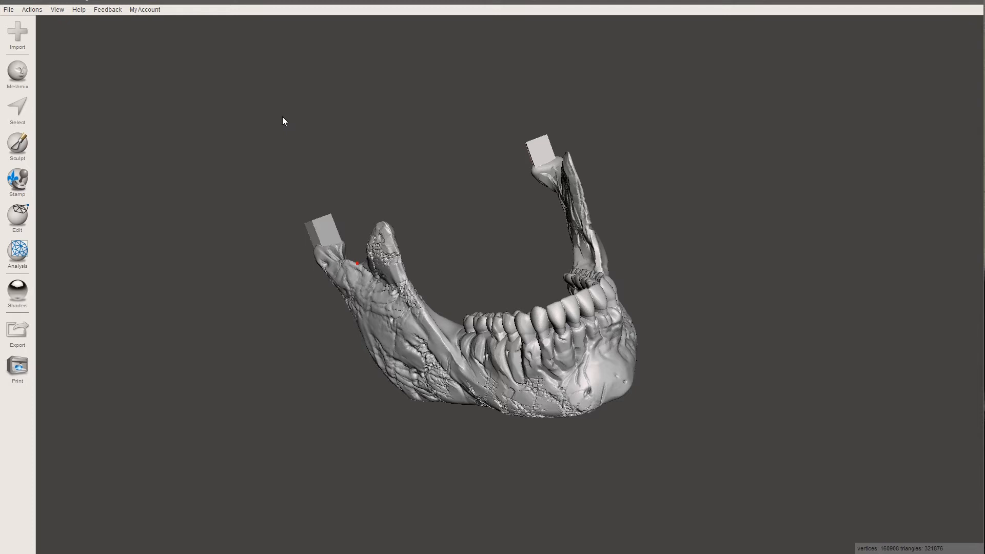
pyautogui.click(60, 11)
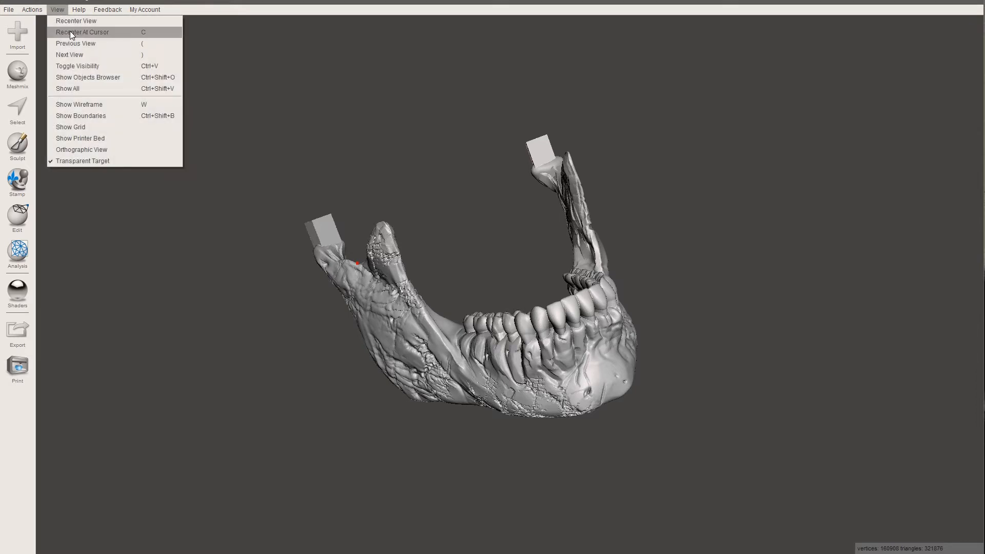
pyautogui.click(80, 77)
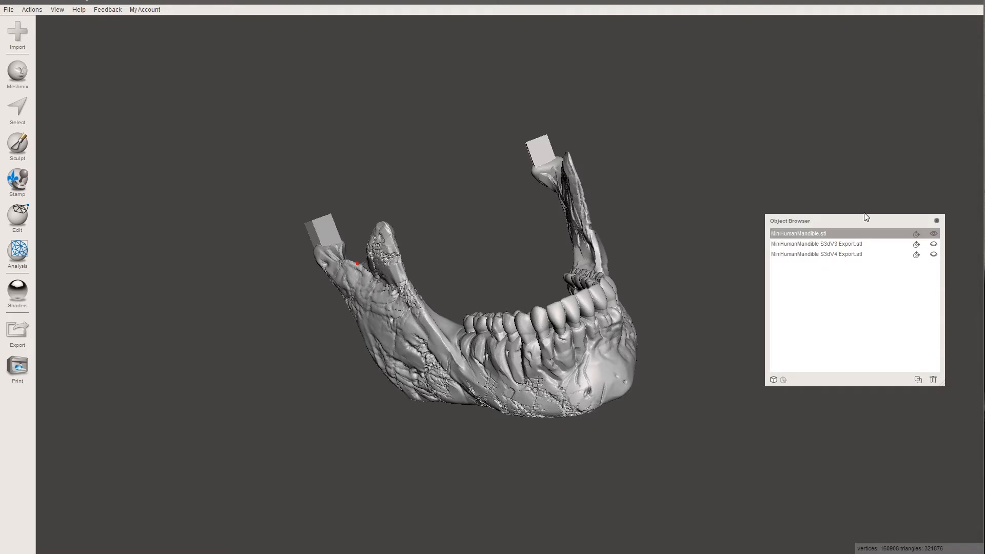
pyautogui.moveTo(852, 221); pyautogui.dragTo(827, 177)
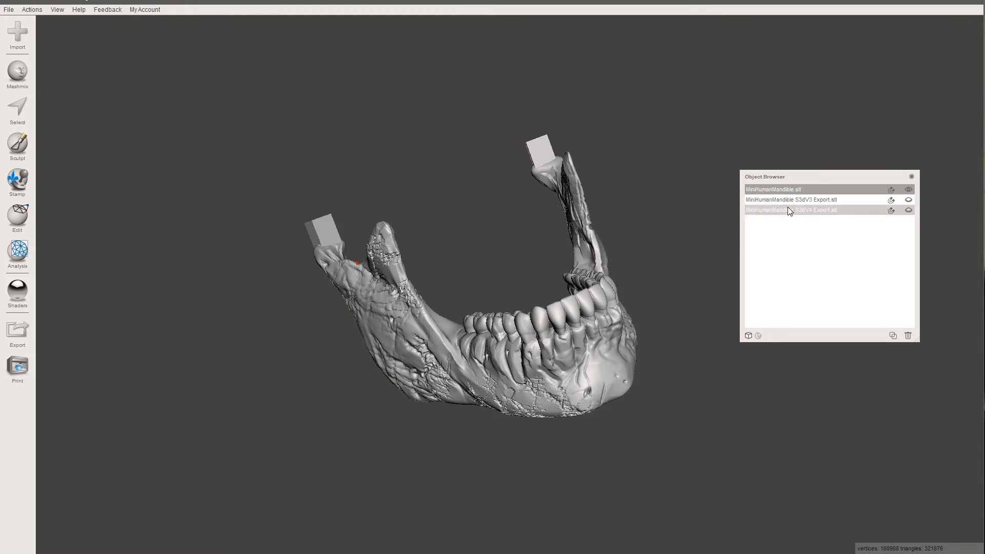
# Display only MiniHumanMandible S3dV3 Export.stl as the active object and turn off the mesh boundary lines.
pyautogui.click(908, 190)
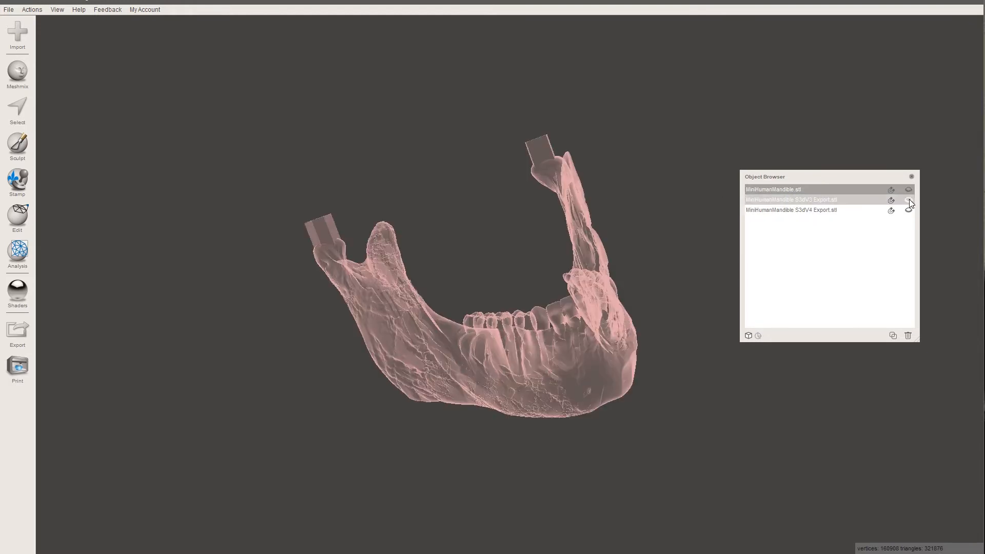
pyautogui.click(909, 200)
pyautogui.click(830, 199)
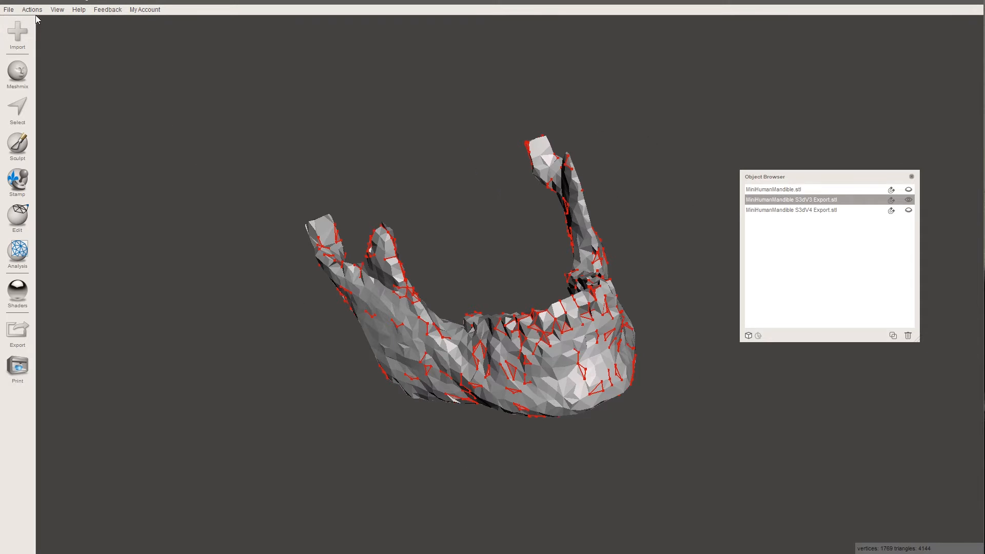
pyautogui.click(57, 9)
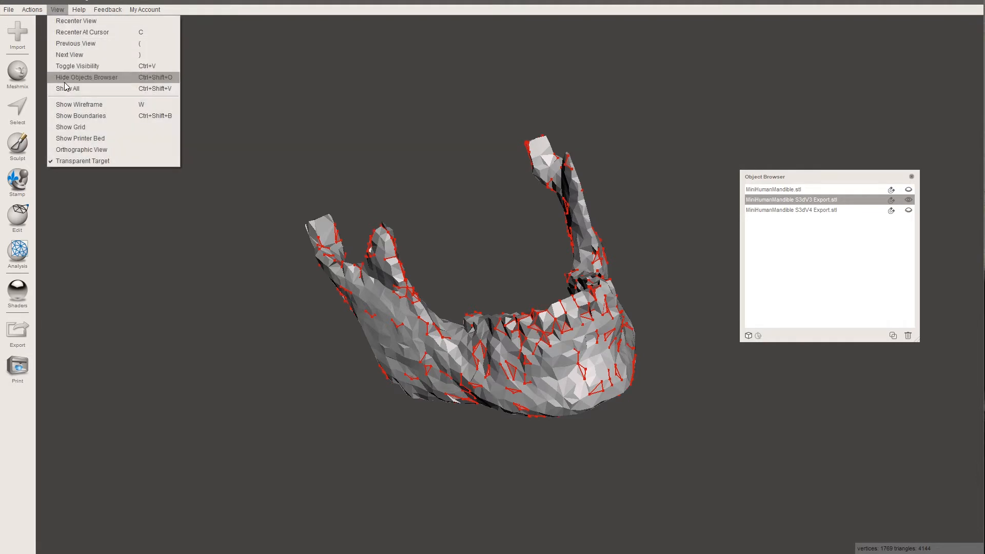
pyautogui.click(68, 116)
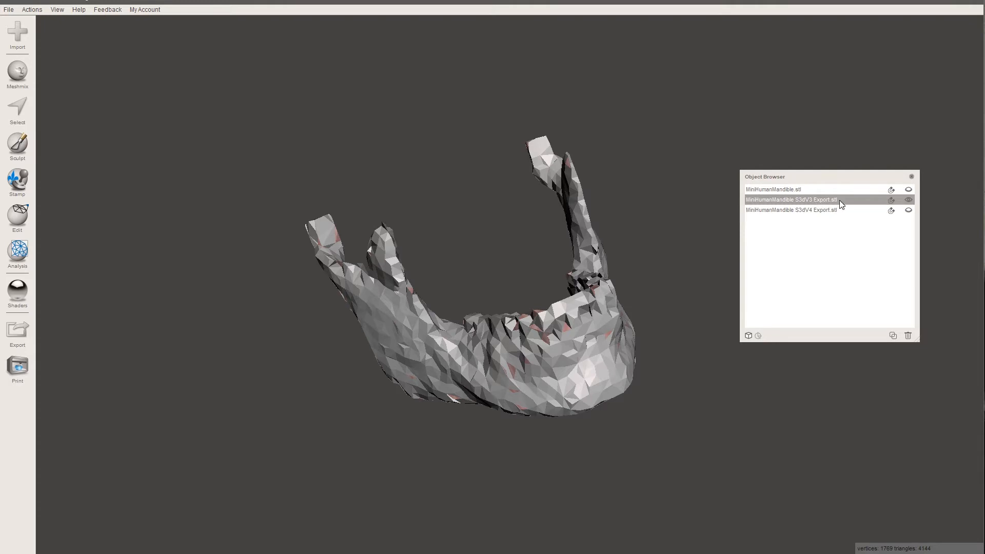
# View MiniHumanMandible S3dV4 Export.stl on its own, and return to displaying the original MiniHumanMandible.stl.
pyautogui.click(908, 199)
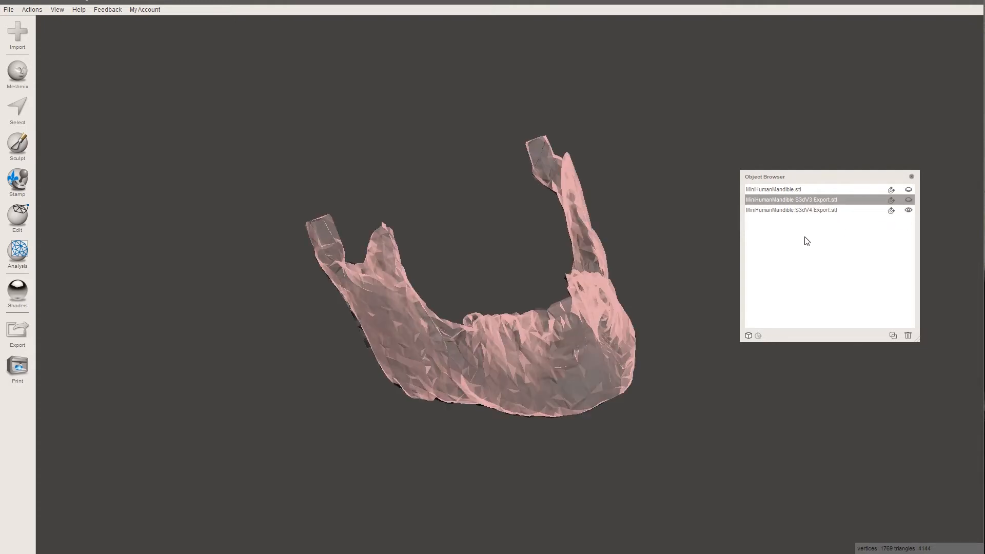
pyautogui.click(788, 211)
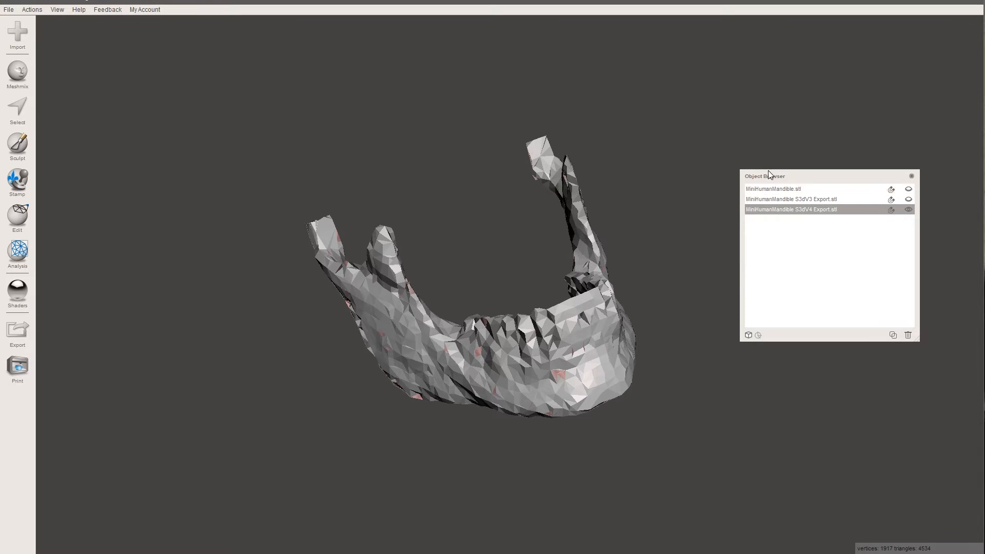
pyautogui.click(908, 210)
pyautogui.click(909, 210)
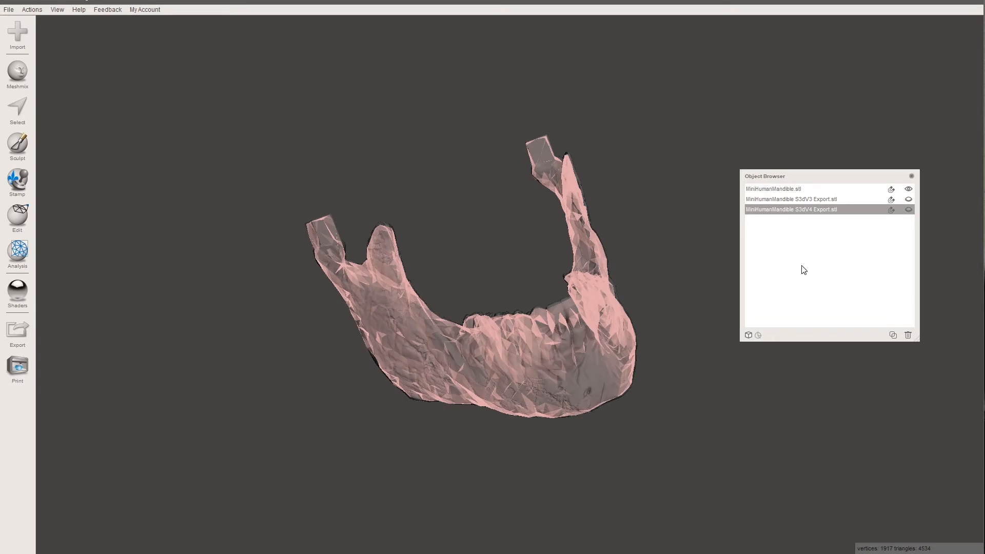
pyautogui.click(776, 189)
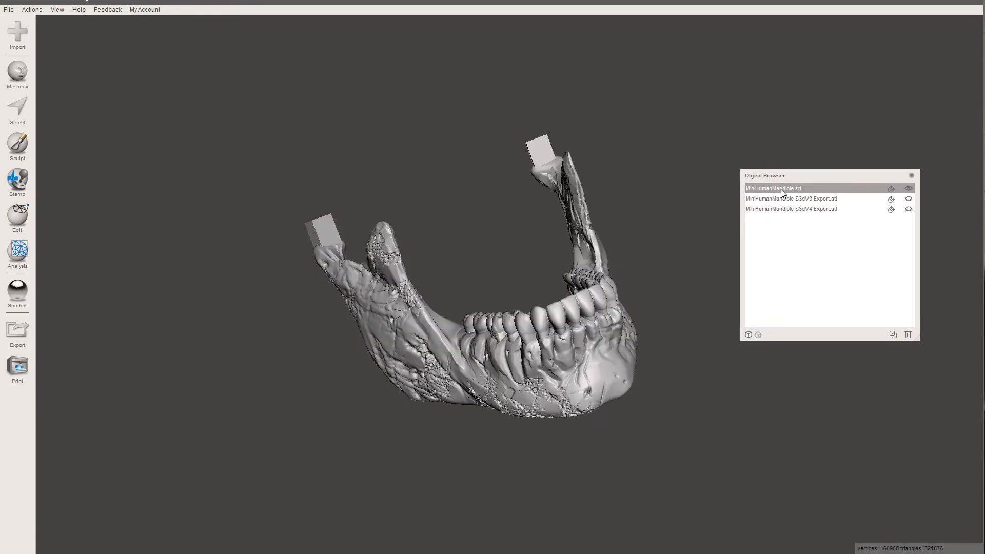
# Show the S3dV3 export together with the original mandible, select both and start a Deviation analysis.
pyautogui.click(908, 199)
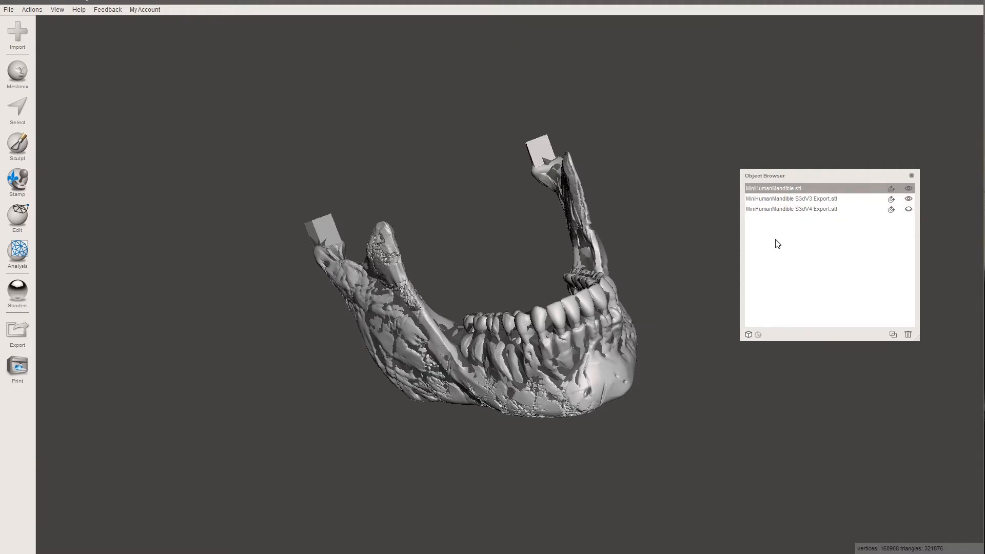
pyautogui.keyDown('shift'); pyautogui.click(771, 201); pyautogui.keyUp('shift')
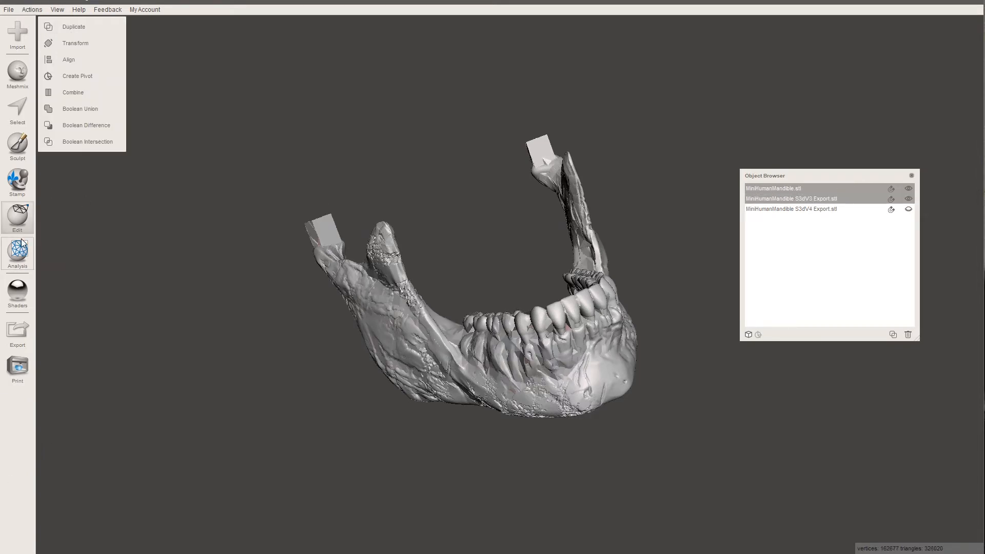
pyautogui.click(17, 257)
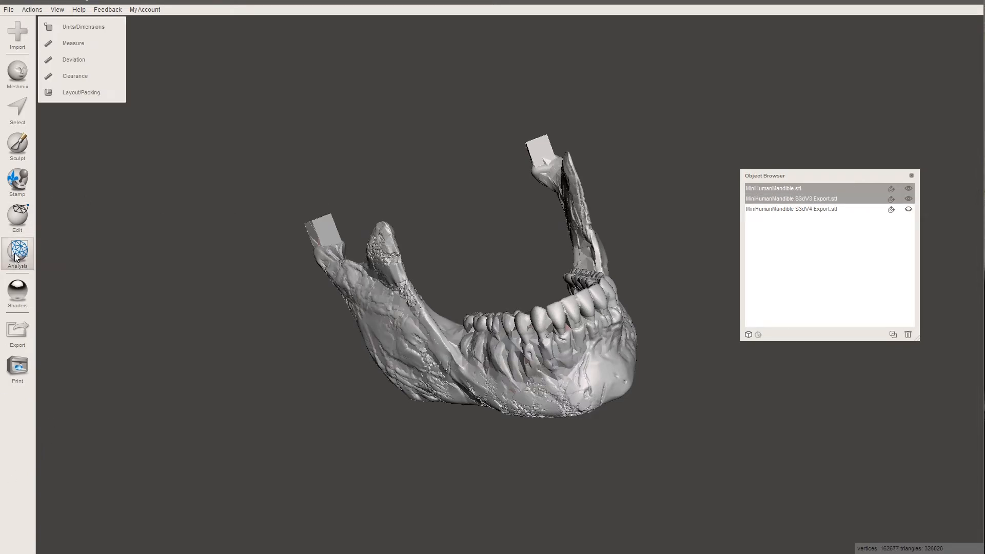
pyautogui.click(59, 60)
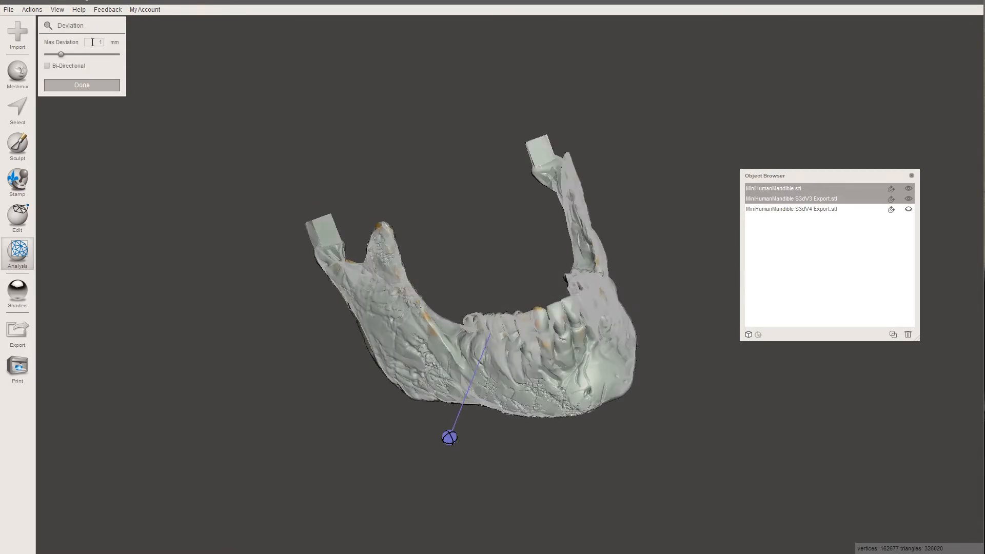
# Set the analysis's maximum deviation to 0.5 mm and enable bi-directional comparison.
pyautogui.doubleClick(100, 42)
pyautogui.write('0.5')
pyautogui.click(47, 66)
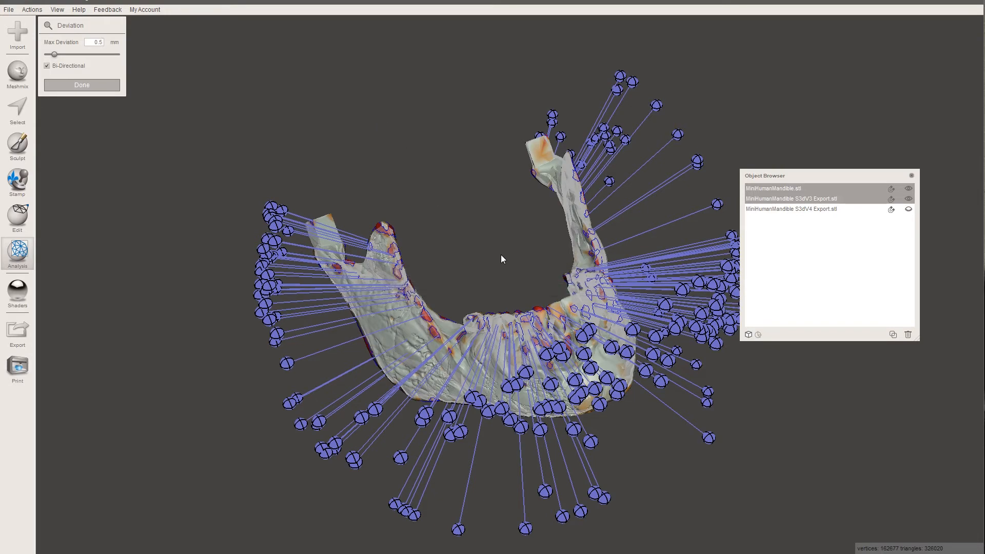
# Examine the deviation markers on the overlaid mandible models from several angles.
pyautogui.moveTo(503, 259); pyautogui.dragTo(511, 211, button='right')
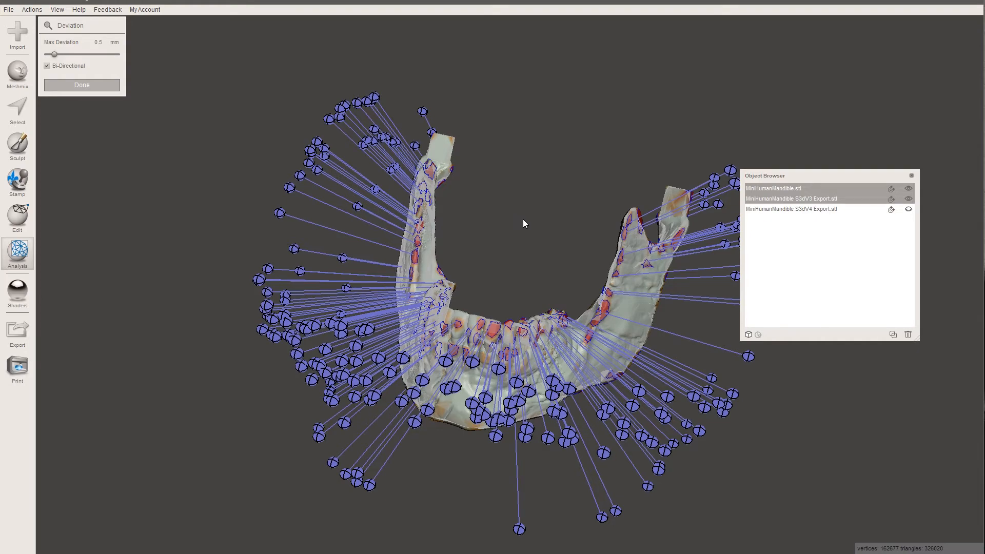
pyautogui.moveTo(518, 225); pyautogui.dragTo(507, 162, button='right')
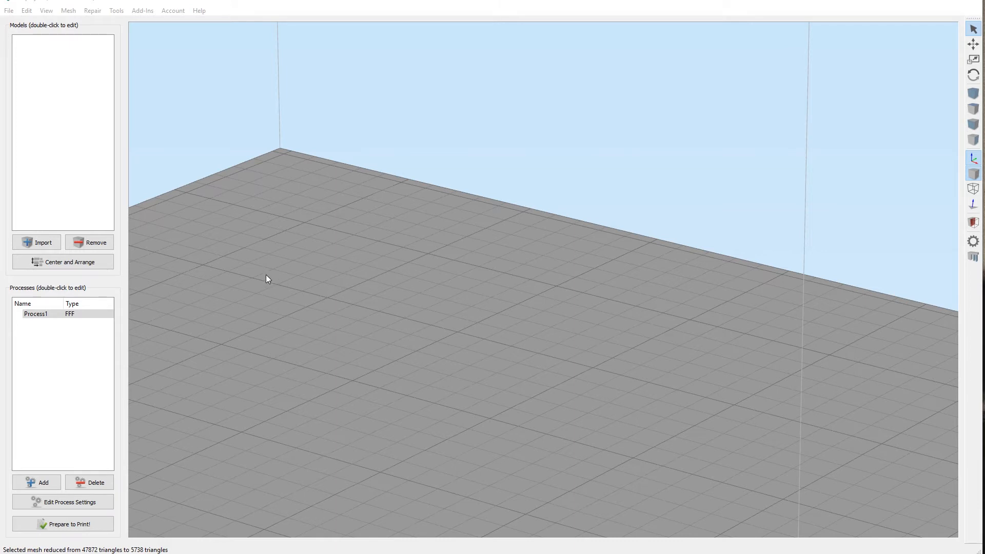
# Switch to Simplify3D and import high-poly bumps.stl from the High Poly Bumps Mesh Reduction folder.
pyautogui.click(44, 244)
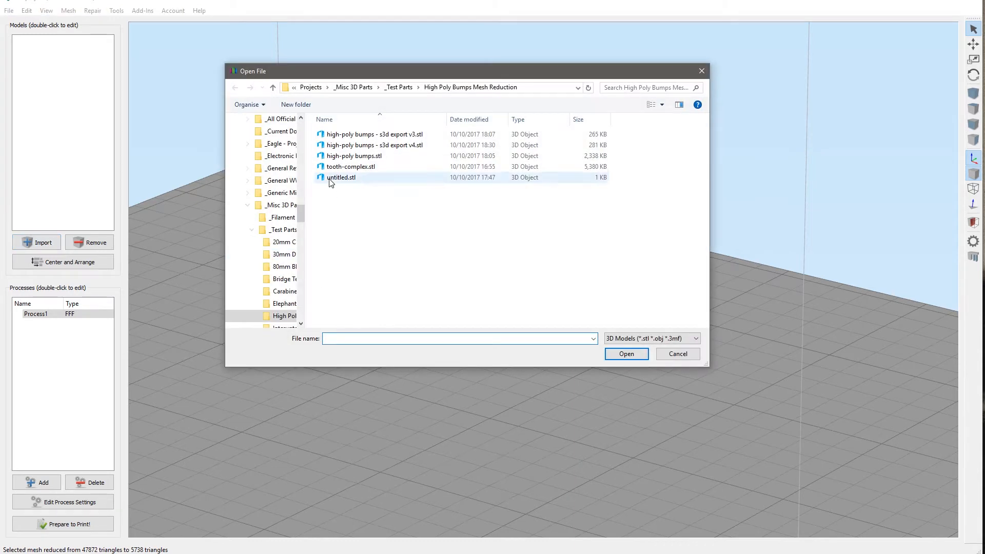
pyautogui.doubleClick(331, 159)
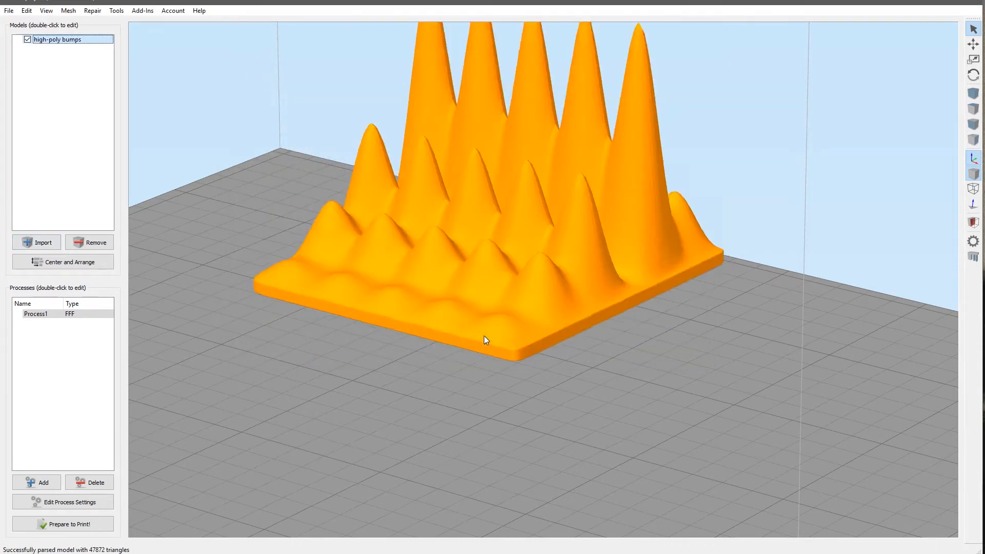
pyautogui.moveTo(422, 390); pyautogui.dragTo(404, 427)
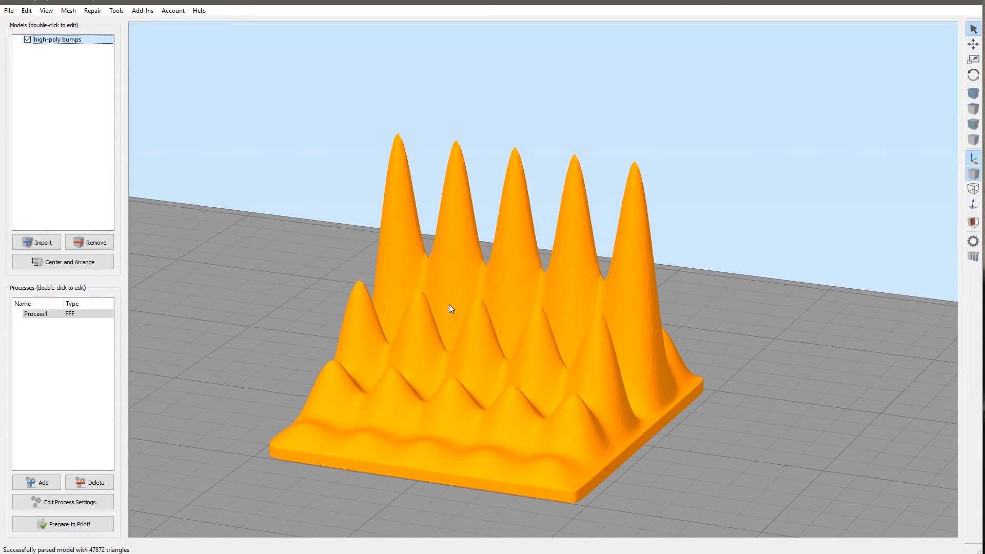
pyautogui.moveTo(464, 310); pyautogui.dragTo(399, 345)
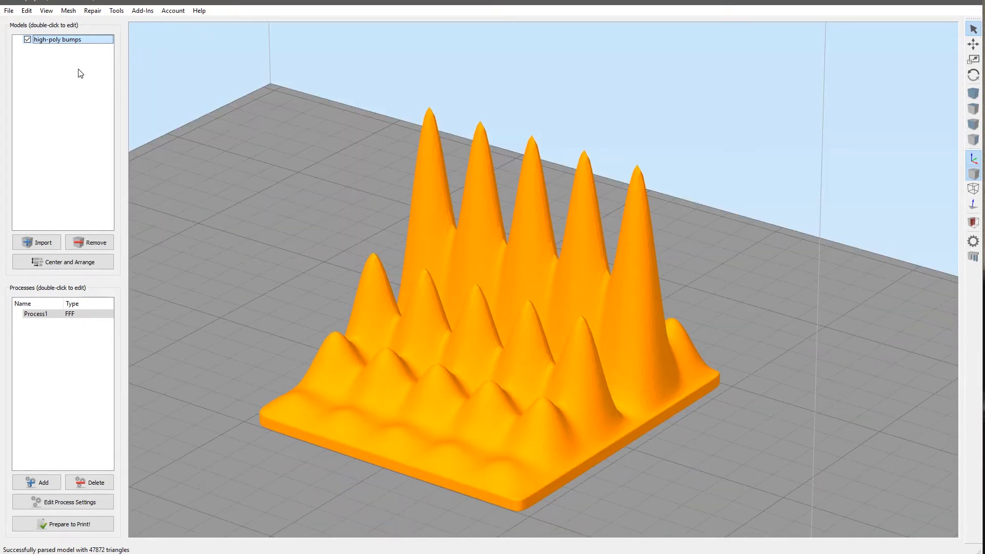
# Reduce the high-poly bumps mesh with a minimum triangle side length of 2 mm, removing orphaned triangles automatically.
pyautogui.click(68, 10)
pyautogui.click(71, 47)
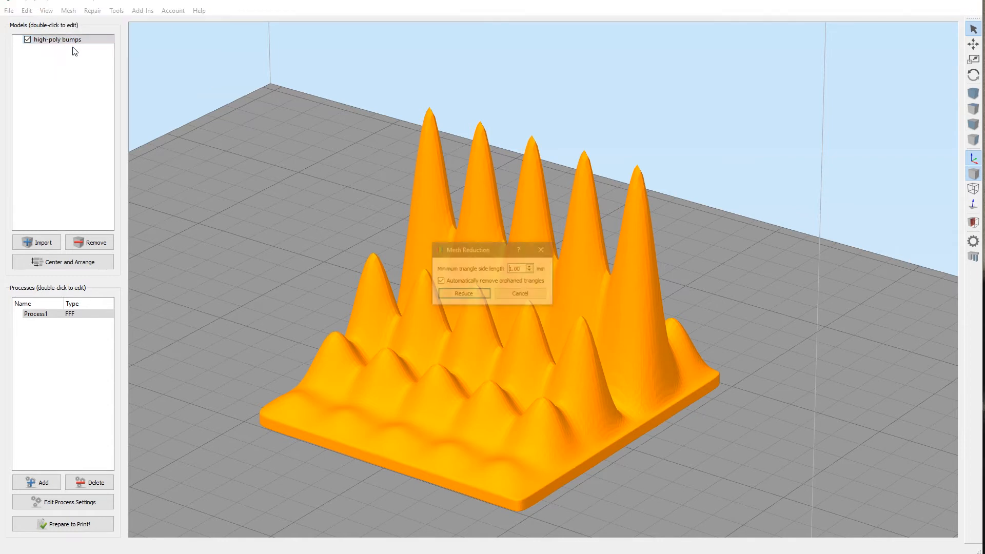
pyautogui.moveTo(524, 268); pyautogui.dragTo(489, 262)
pyautogui.write('2')
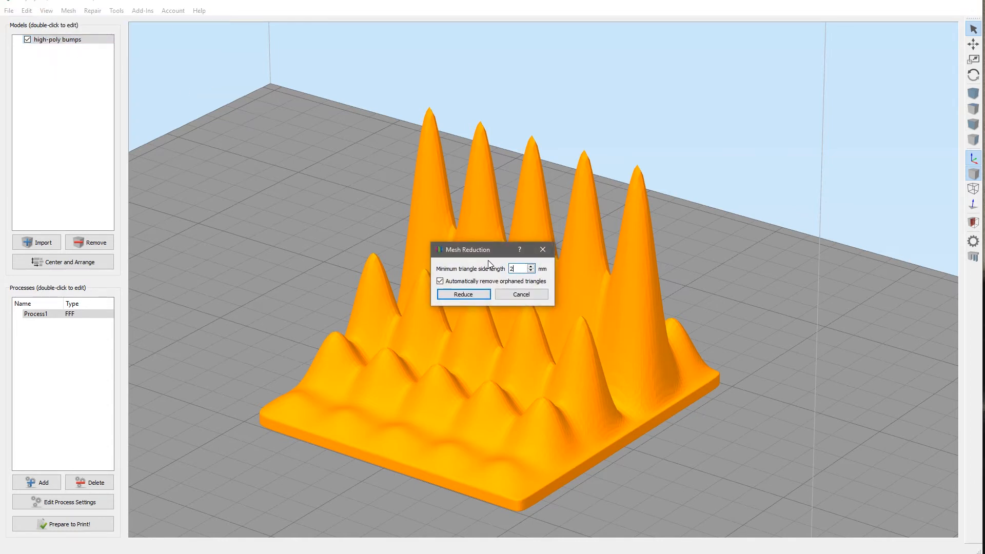
pyautogui.click(457, 296)
pyautogui.moveTo(257, 321); pyautogui.dragTo(399, 295)
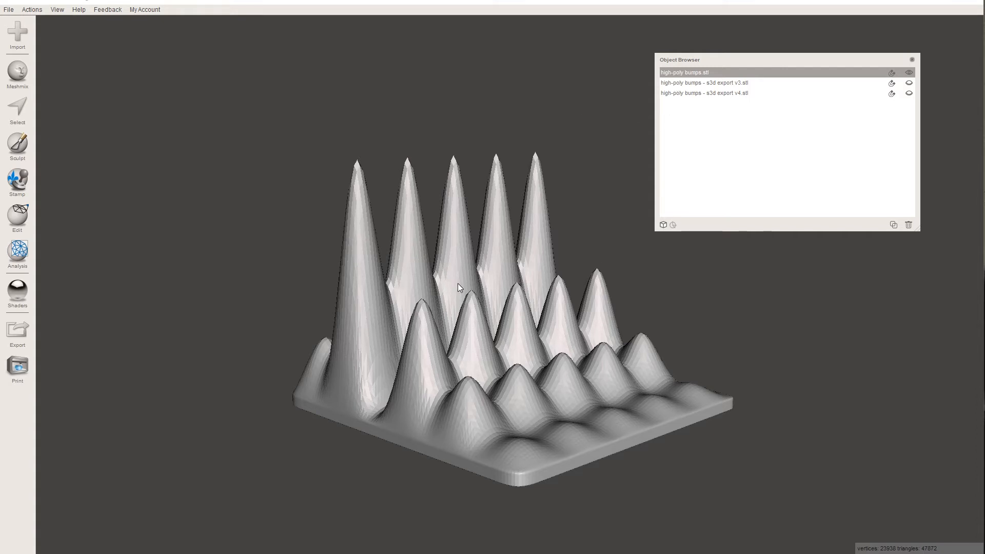
# Switch to Meshmixer, show high-poly bumps - s3d export v3.stl with the original, select both and start a Deviation analysis.
pyautogui.moveTo(697, 61); pyautogui.dragTo(693, 77)
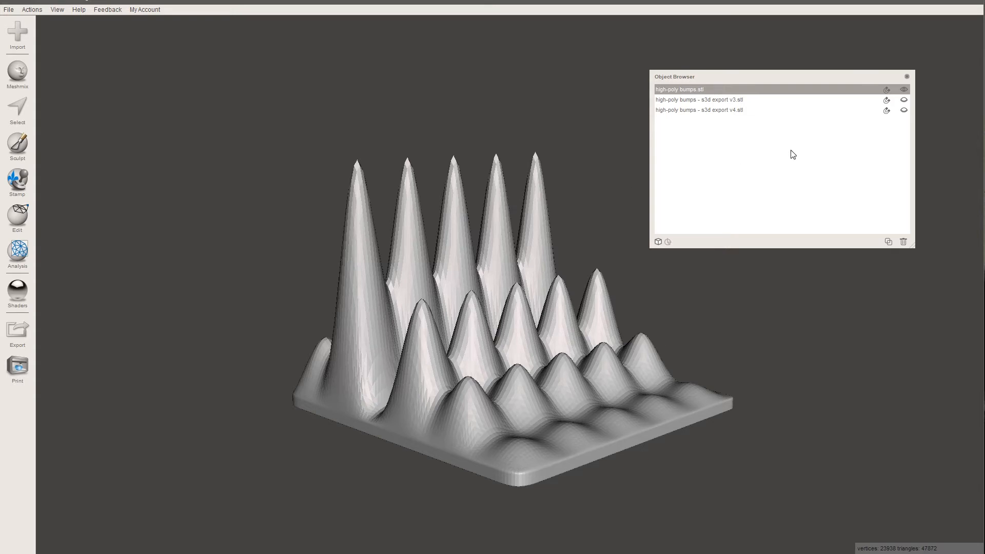
pyautogui.click(903, 100)
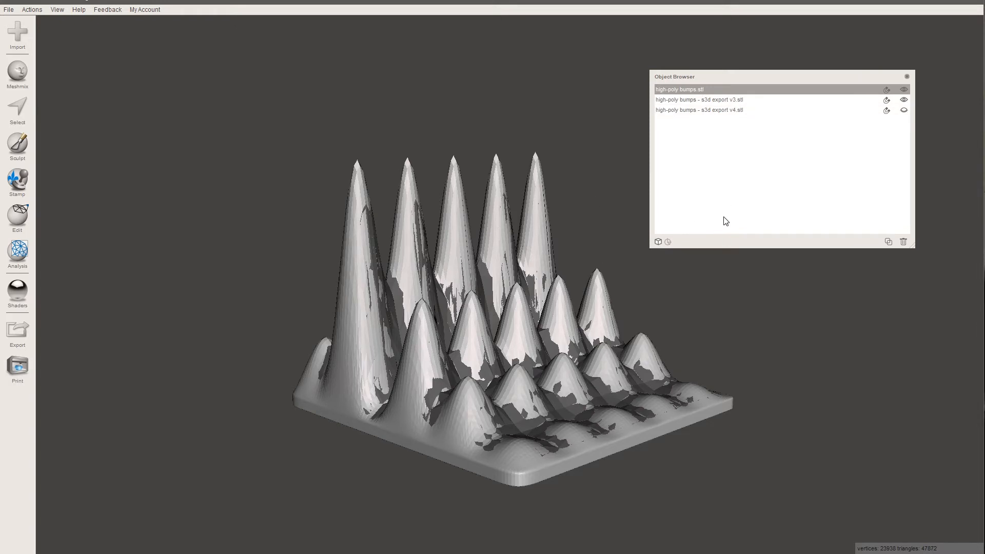
pyautogui.keyDown('shift'); pyautogui.click(688, 99); pyautogui.keyUp('shift')
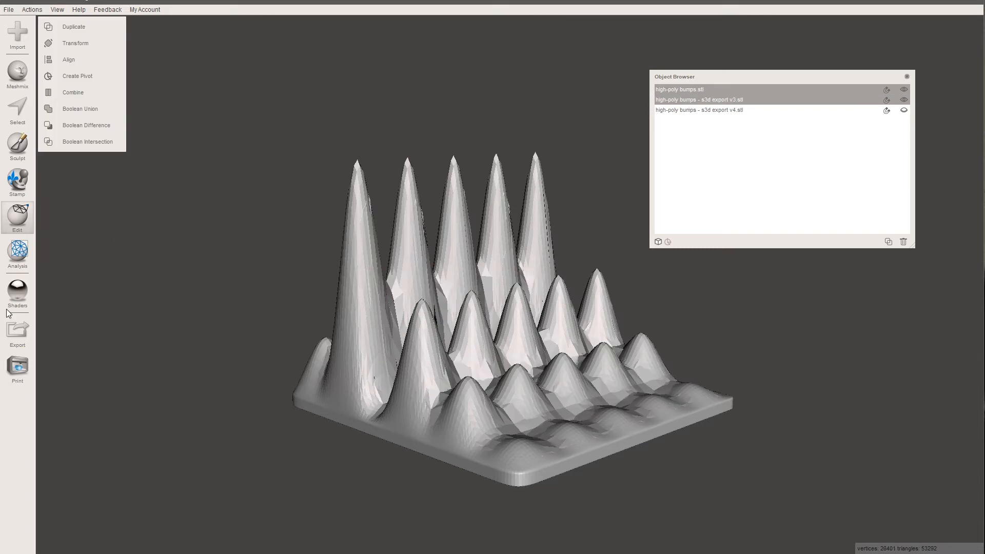
pyautogui.click(17, 251)
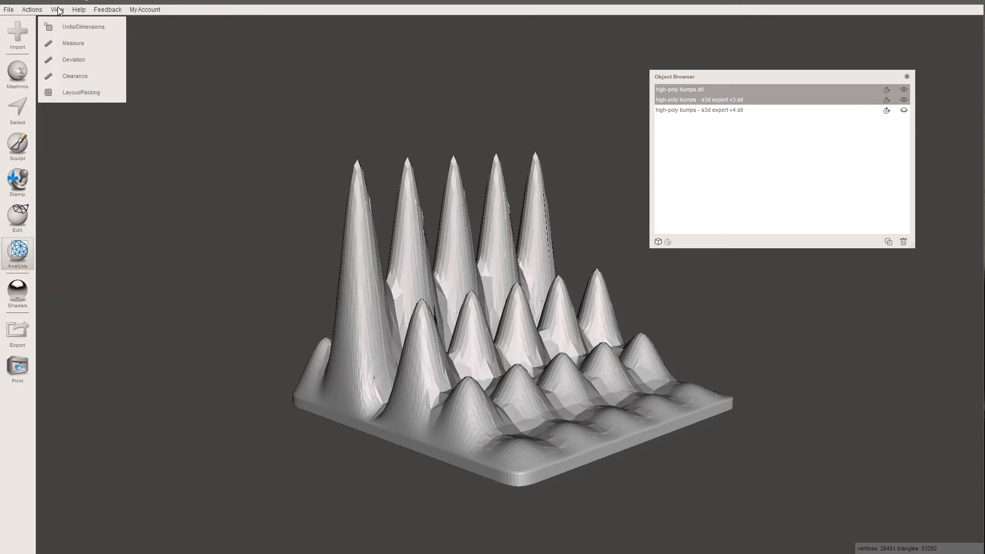
pyautogui.click(57, 60)
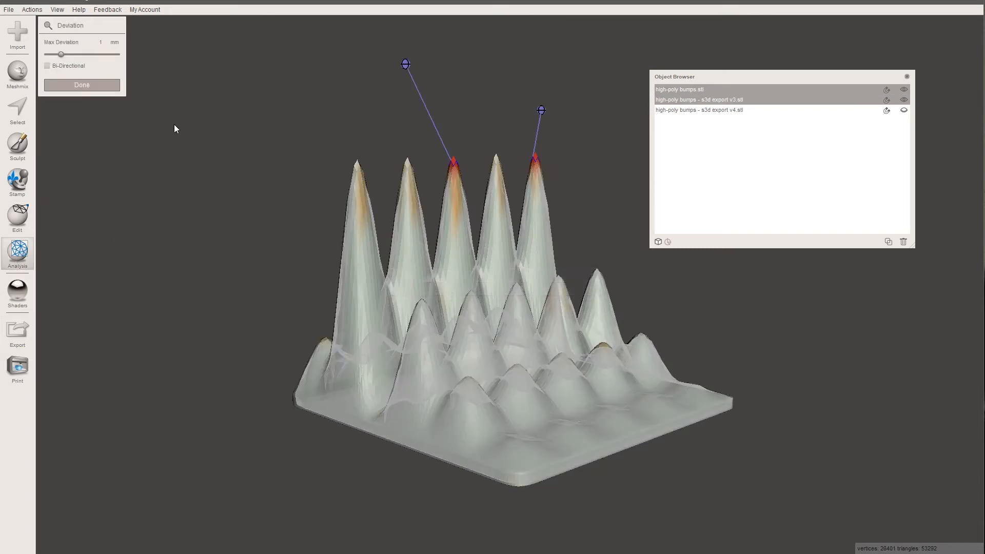
# Set the maximum deviation to 0.5 mm and enable bi-directional comparison for the bumps models.
pyautogui.click(100, 45)
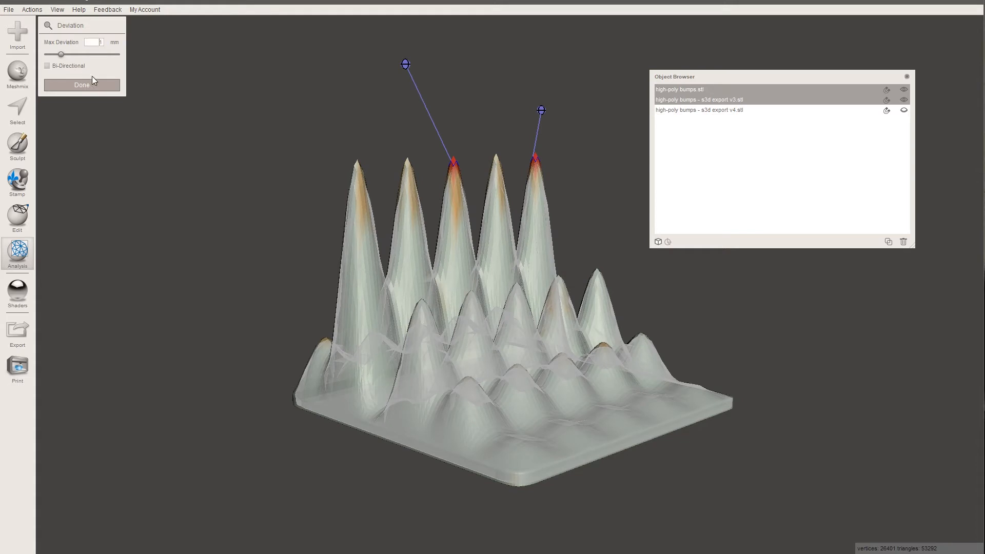
pyautogui.doubleClick(93, 41)
pyautogui.write('0.5')
pyautogui.click(48, 65)
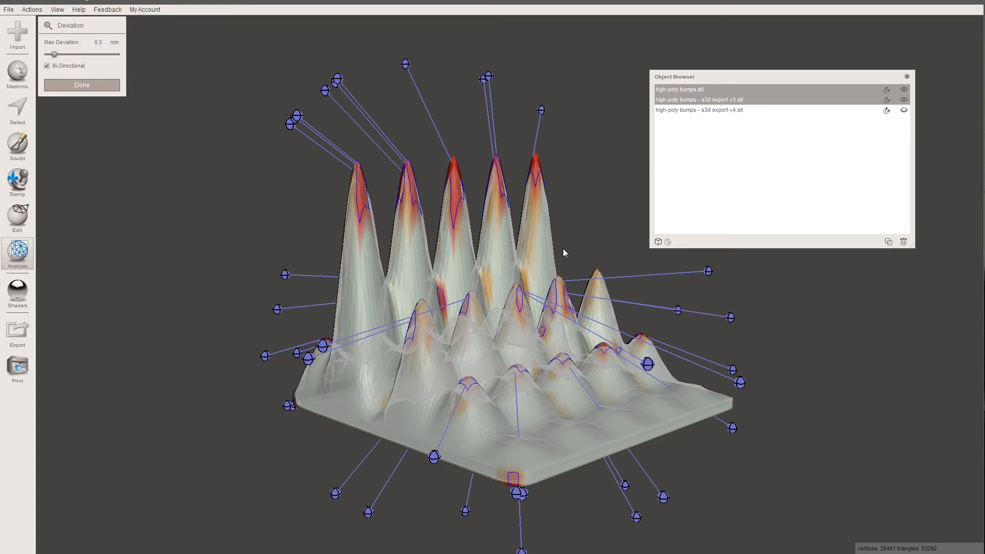
pyautogui.moveTo(591, 242); pyautogui.dragTo(506, 205, button='right')
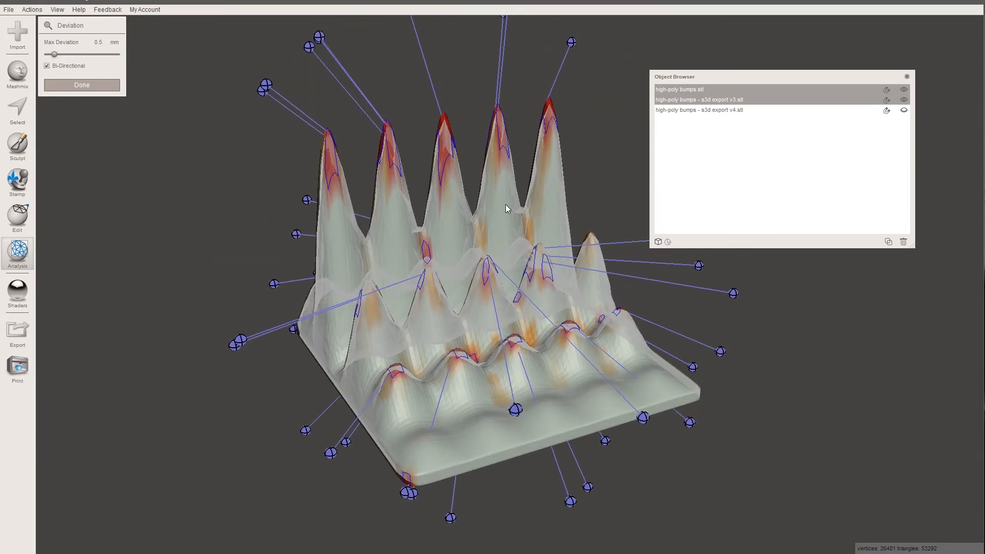
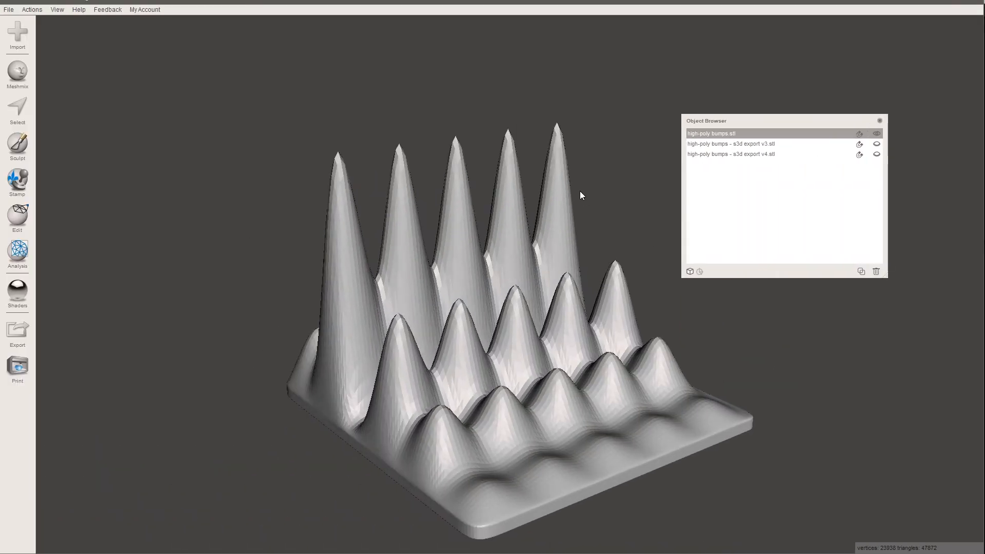
# Display only high-poly bumps - s3d export v4.stl as the active object and turn on the mesh boundary lines.
pyautogui.click(877, 141)
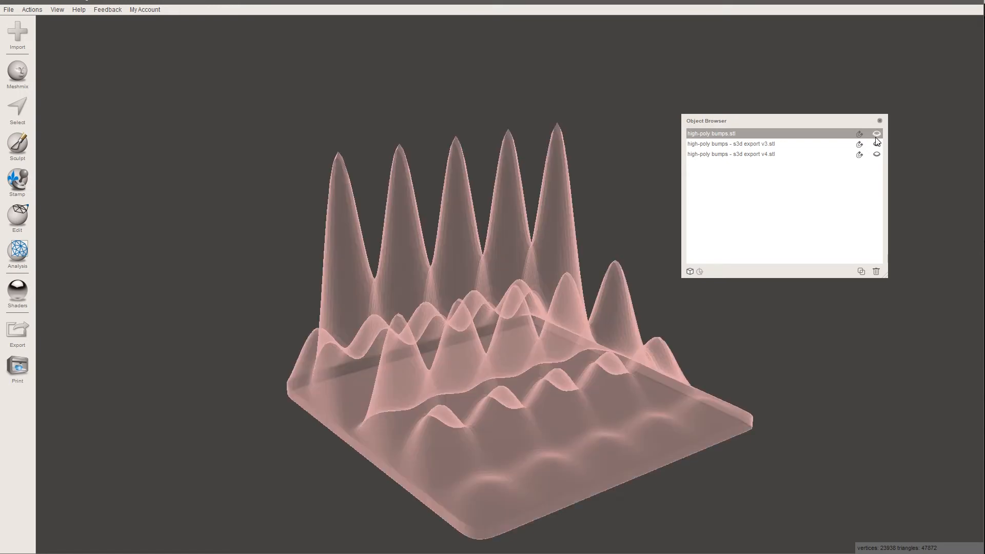
pyautogui.click(745, 154)
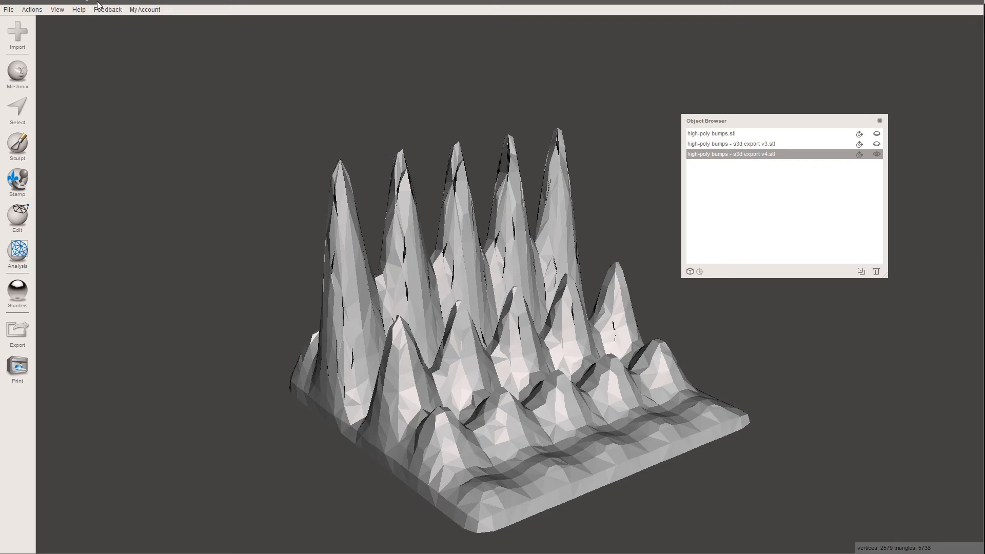
pyautogui.click(54, 8)
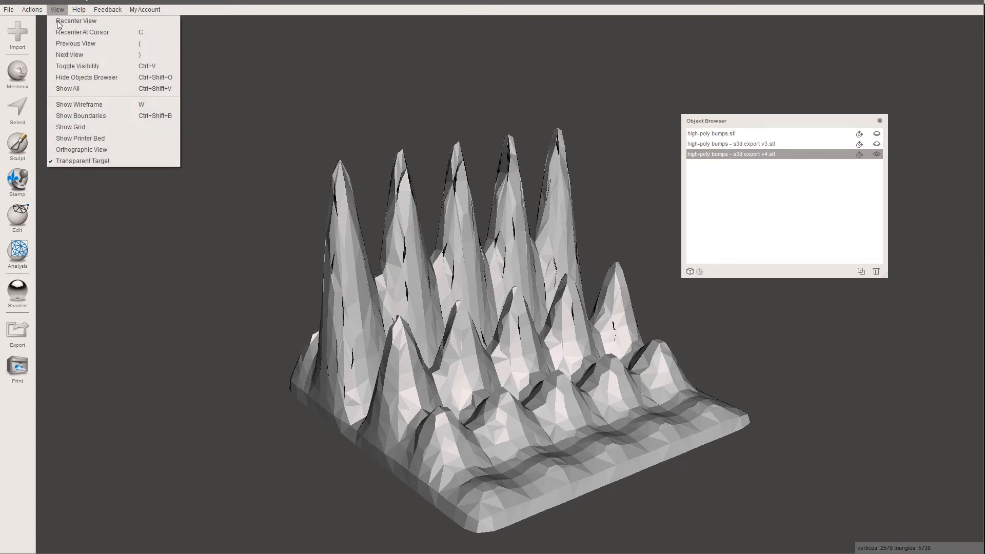
pyautogui.click(77, 116)
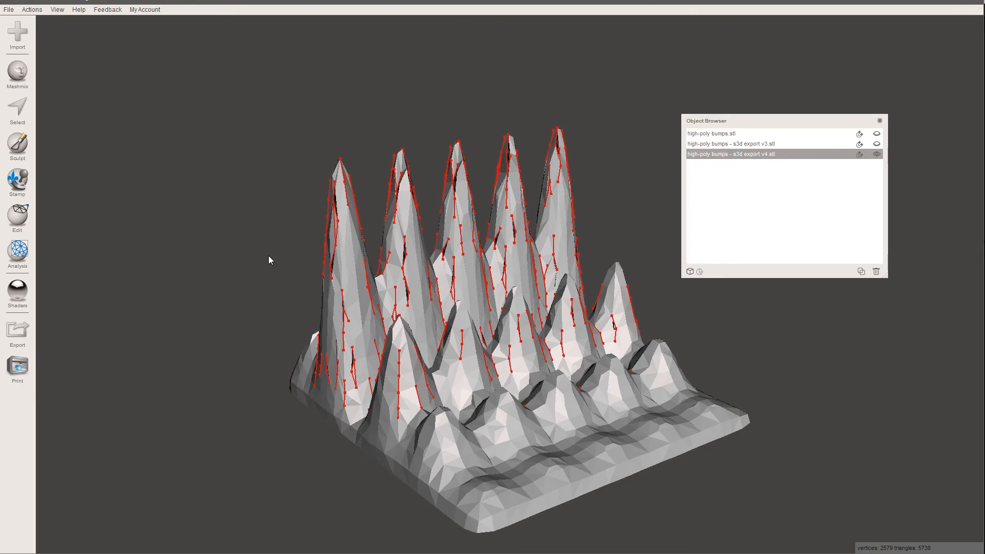
pyautogui.moveTo(269, 257); pyautogui.dragTo(239, 268, button='right')
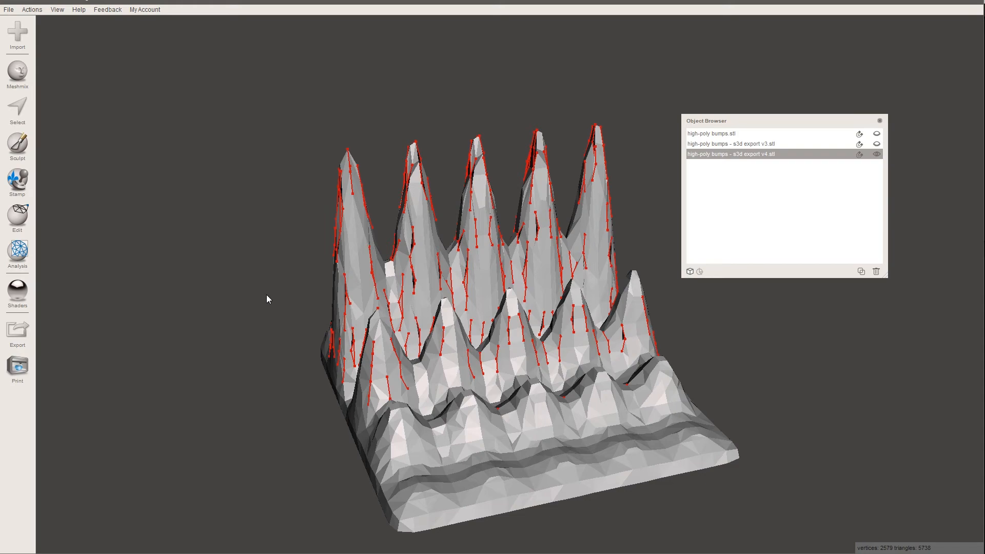
pyautogui.moveTo(267, 296); pyautogui.dragTo(288, 292, button='right')
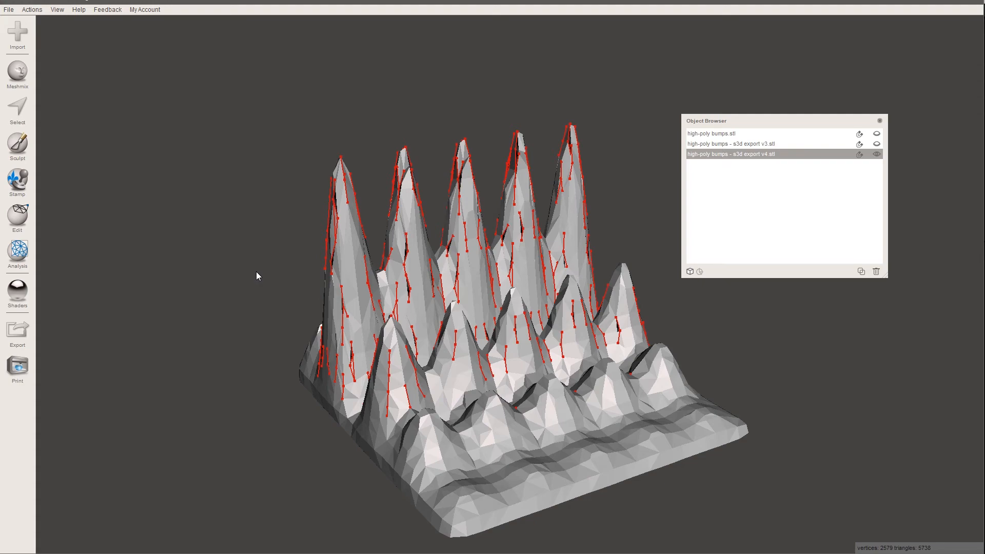
pyautogui.moveTo(252, 272)
pyautogui.mouseDown(button='right')
pyautogui.moveTo(275, 271)
pyautogui.moveTo(311, 240)
pyautogui.moveTo(378, 227)
pyautogui.moveTo(470, 236)
pyautogui.moveTo(389, 275)
pyautogui.moveTo(251, 276)
pyautogui.moveTo(220, 313)
pyautogui.moveTo(247, 366)
pyautogui.moveTo(265, 372)
pyautogui.moveTo(334, 356)
pyautogui.moveTo(349, 318)
pyautogui.moveTo(318, 281)
pyautogui.moveTo(252, 311)
pyautogui.moveTo(272, 264)
pyautogui.moveTo(302, 273)
pyautogui.moveTo(246, 309)
pyautogui.moveTo(264, 254)
pyautogui.moveTo(263, 314)
pyautogui.moveTo(281, 292)
pyautogui.moveTo(274, 277)
pyautogui.moveTo(218, 302)
pyautogui.moveTo(248, 297)
pyautogui.moveTo(253, 263)
pyautogui.moveTo(247, 317)
pyautogui.moveTo(257, 314)
pyautogui.moveTo(269, 281)
pyautogui.moveTo(310, 264)
pyautogui.moveTo(317, 271)
pyautogui.moveTo(237, 275)
pyautogui.mouseUp(button='right')
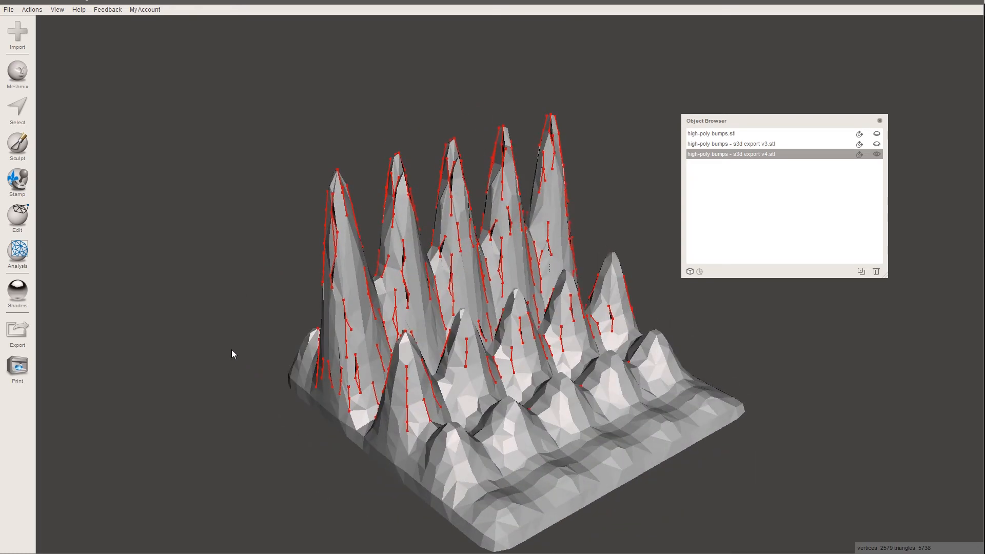
# Run the Inspector on the v4 export and examine the flagged mesh defects up close.
pyautogui.click(18, 252)
pyautogui.click(66, 26)
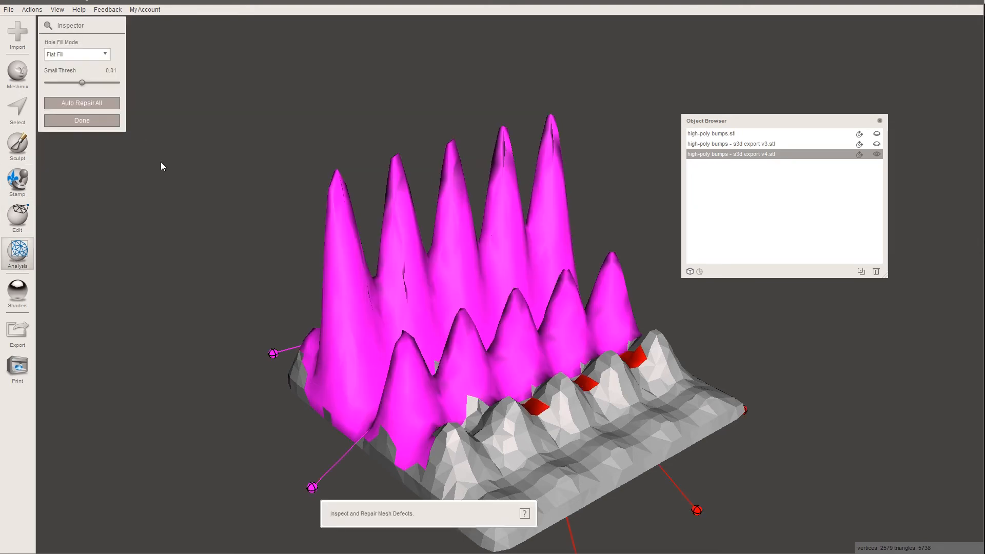
pyautogui.moveTo(204, 287); pyautogui.dragTo(435, 280, button='right')
pyautogui.scroll(8, 446, 319)
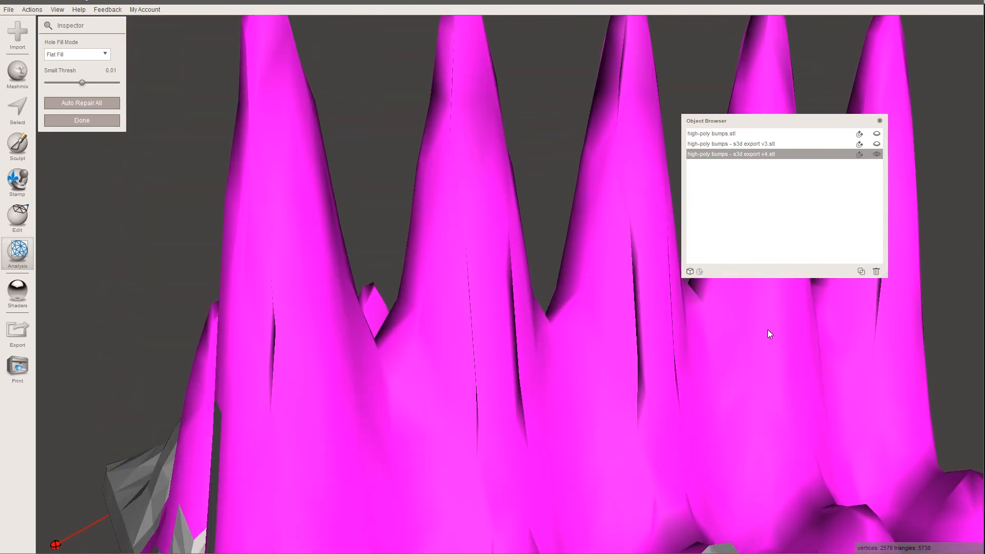
pyautogui.moveTo(768, 329); pyautogui.dragTo(440, 390, button='right')
pyautogui.scroll(2, 427, 391)
pyautogui.scroll(-4, 426, 392)
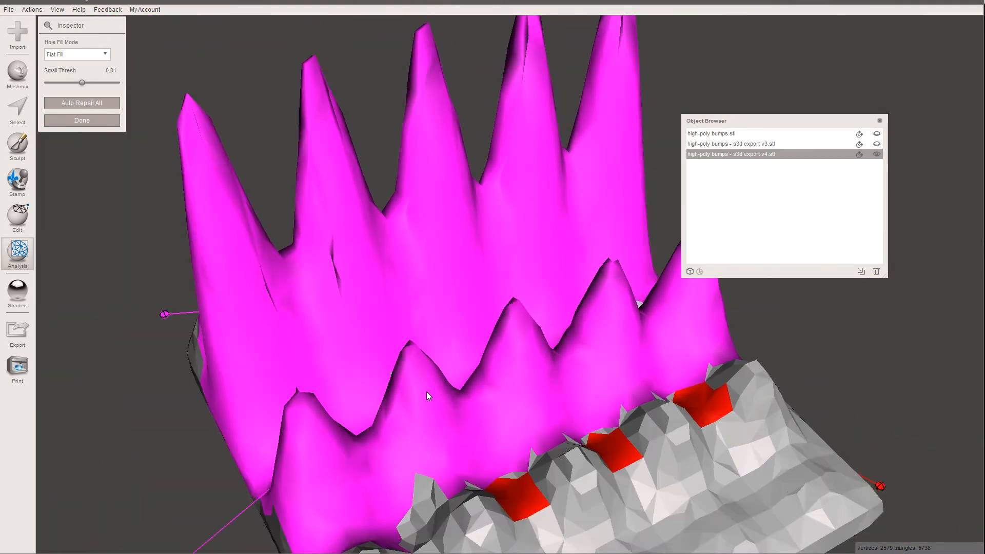
pyautogui.scroll(-3, 426, 392)
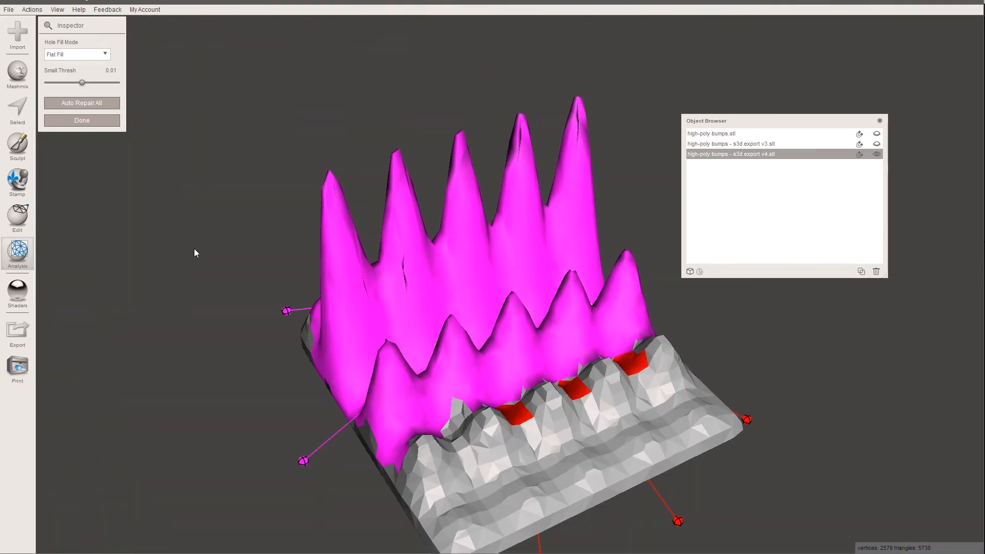
# Set the Inspector's hole fill mode to Minimal Fill and automatically repair all defects in the v4 export.
pyautogui.click(94, 54)
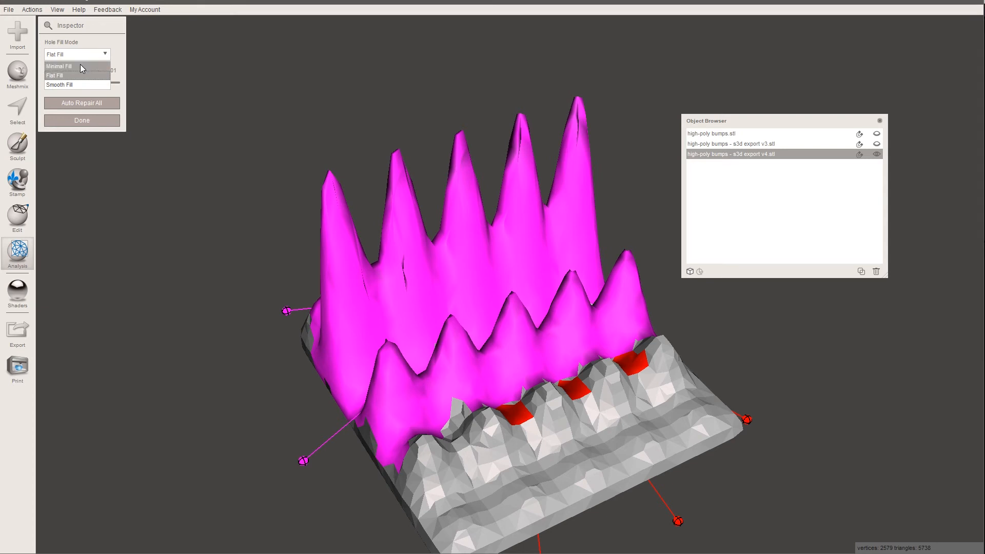
pyautogui.click(80, 65)
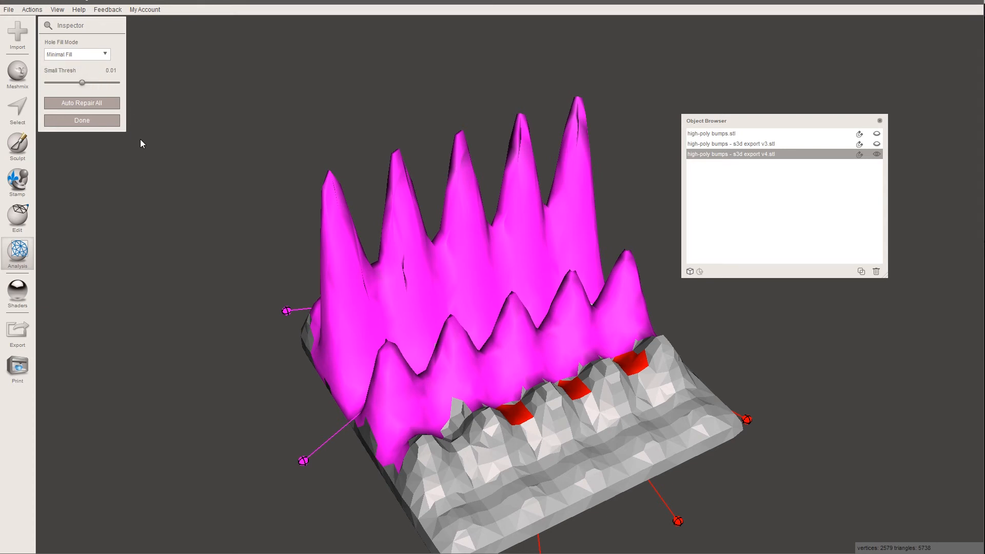
pyautogui.click(77, 102)
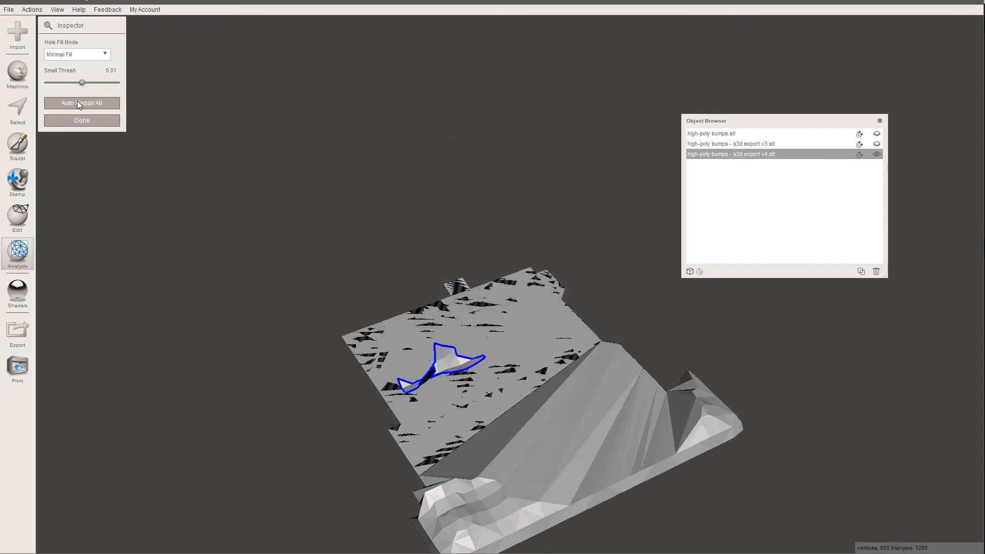
pyautogui.moveTo(315, 345); pyautogui.dragTo(306, 323, button='right')
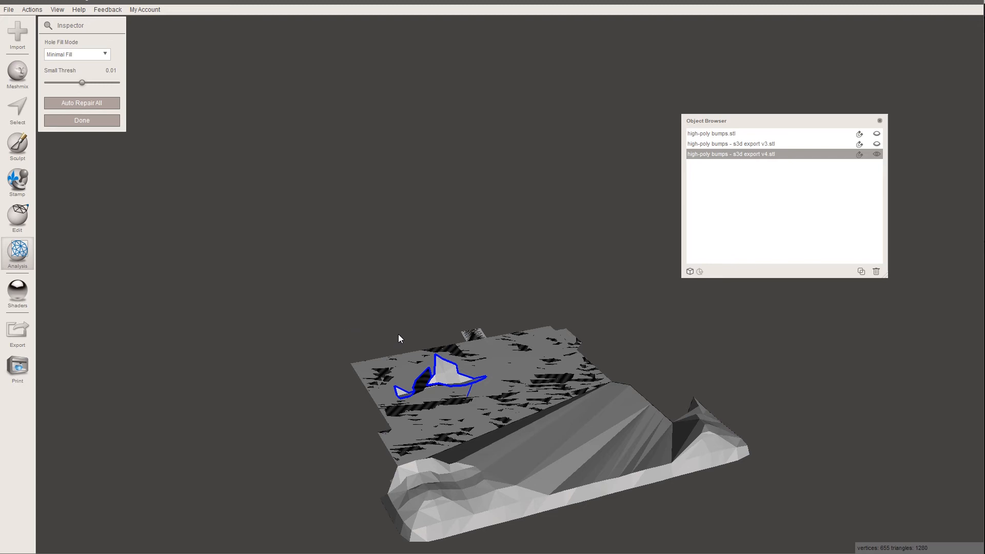
pyautogui.moveTo(398, 335)
pyautogui.mouseDown(button='right')
pyautogui.moveTo(418, 305)
pyautogui.moveTo(396, 325)
pyautogui.mouseUp(button='right')
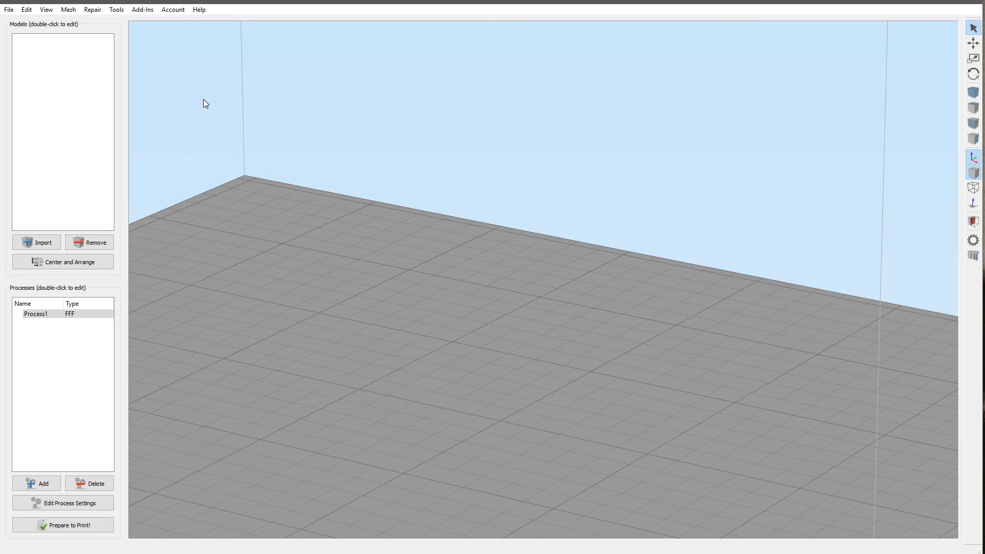
# Switch to Simplify3D, import high-poly bumps - s3d export v4.stl and identify its non-manifold edges.
pyautogui.click(43, 244)
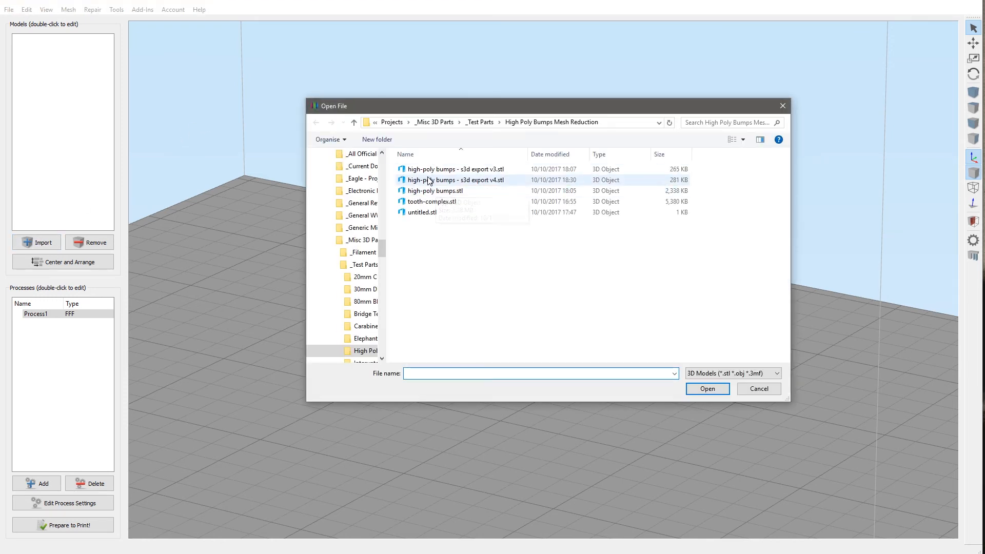
pyautogui.doubleClick(429, 180)
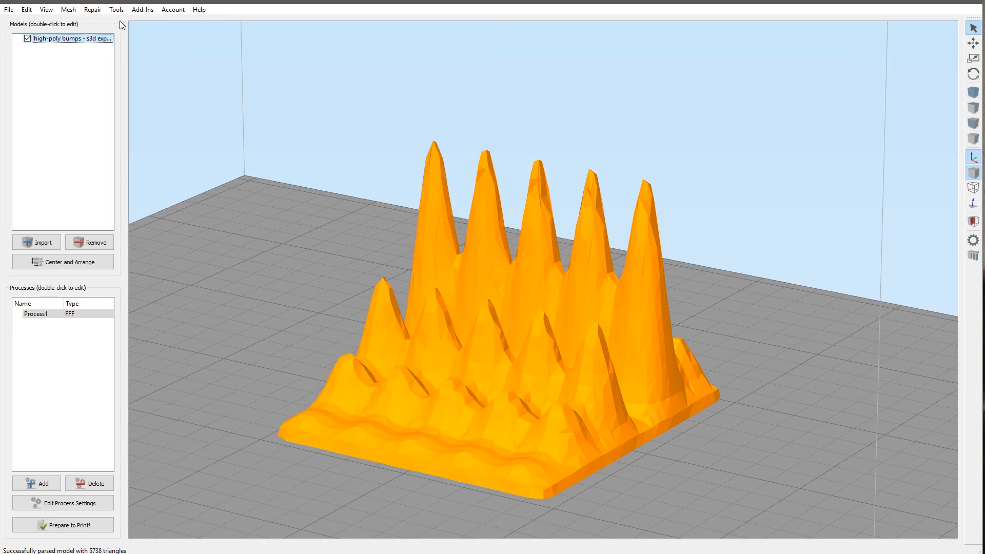
pyautogui.click(96, 9)
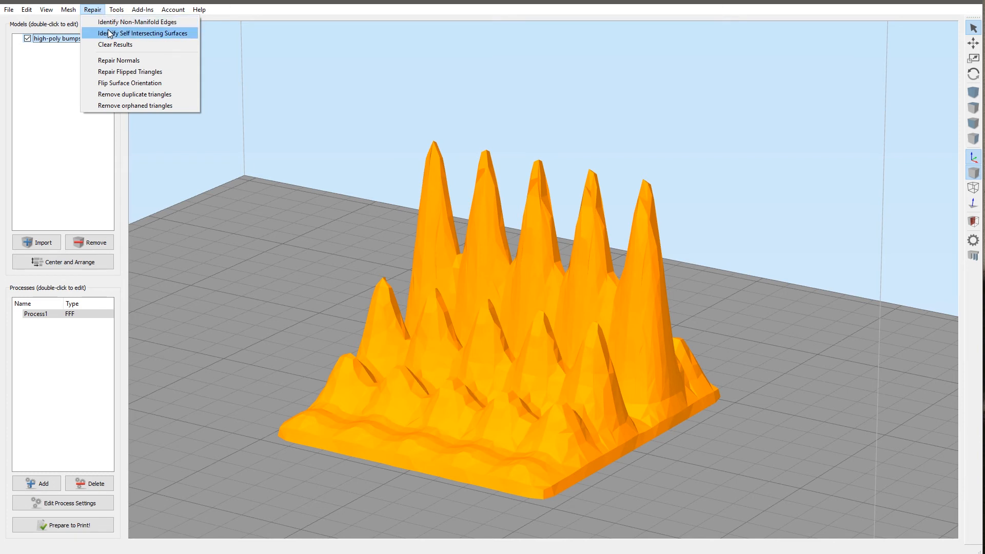
pyautogui.click(108, 23)
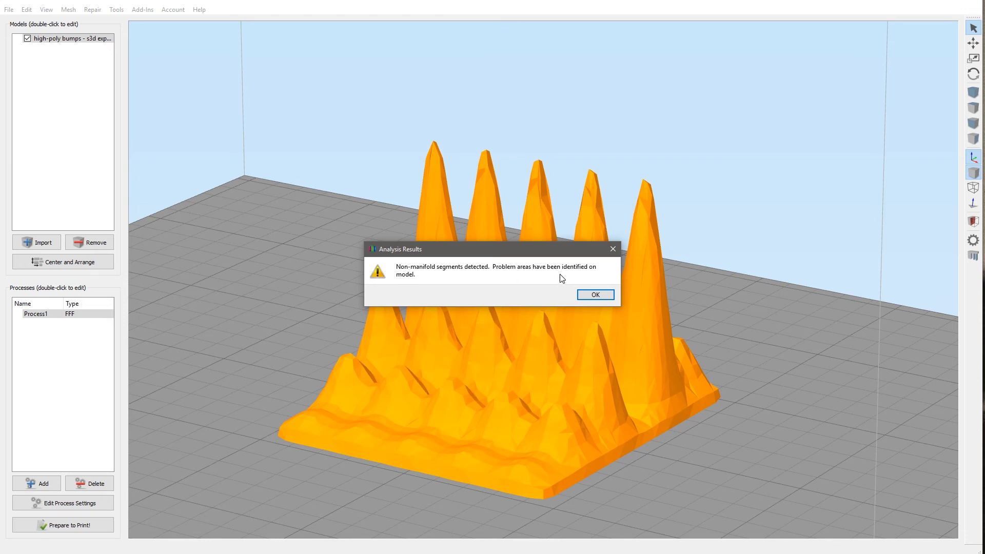
pyautogui.click(595, 295)
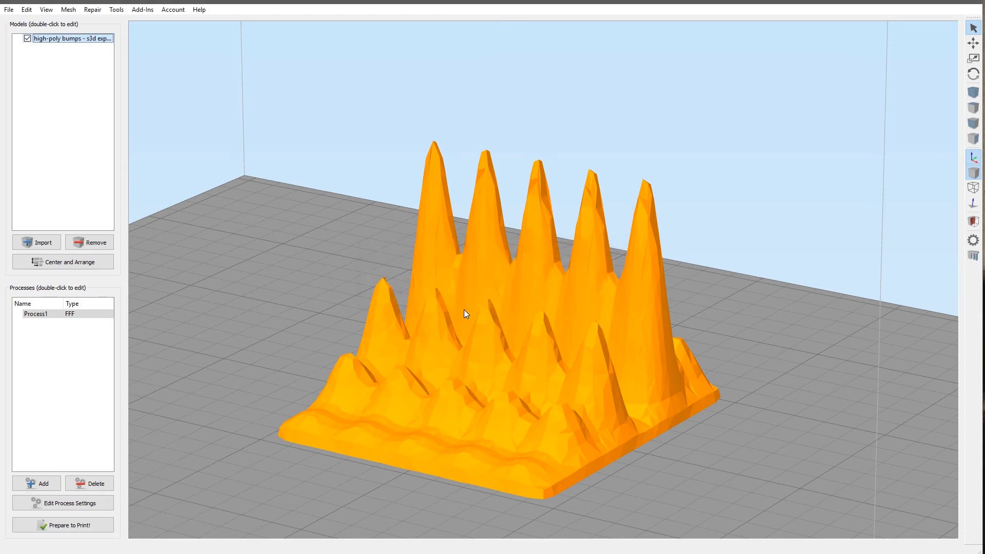
# Examine the imported bumps mesh in wireframe and with wireframe overlaid on the solid model.
pyautogui.moveTo(464, 309); pyautogui.dragTo(418, 331)
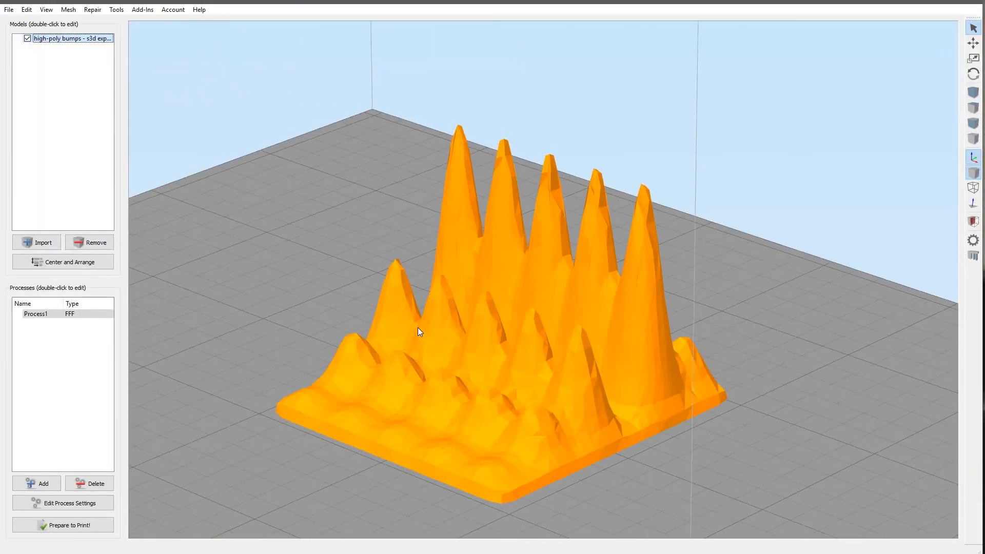
pyautogui.click(973, 187)
pyautogui.moveTo(439, 322); pyautogui.dragTo(737, 239)
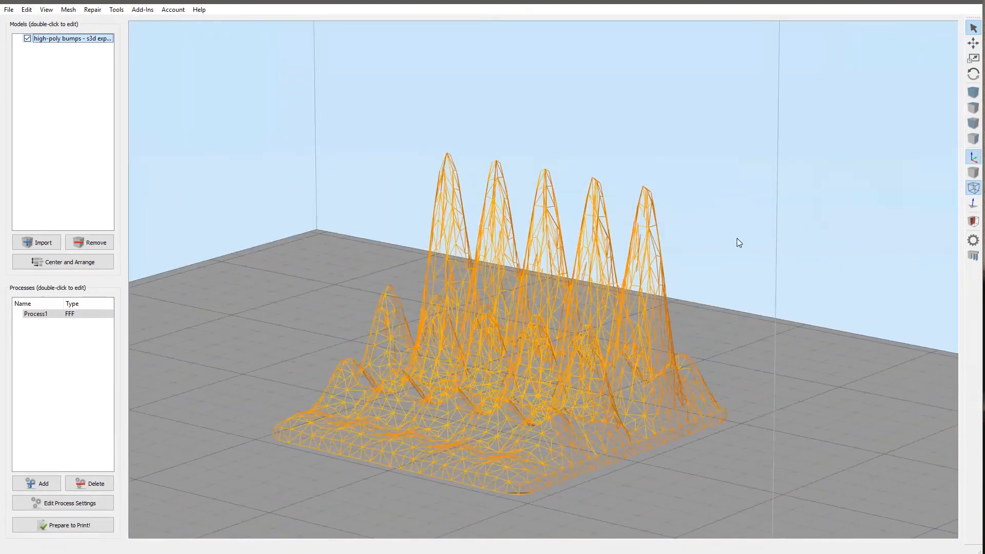
pyautogui.click(973, 173)
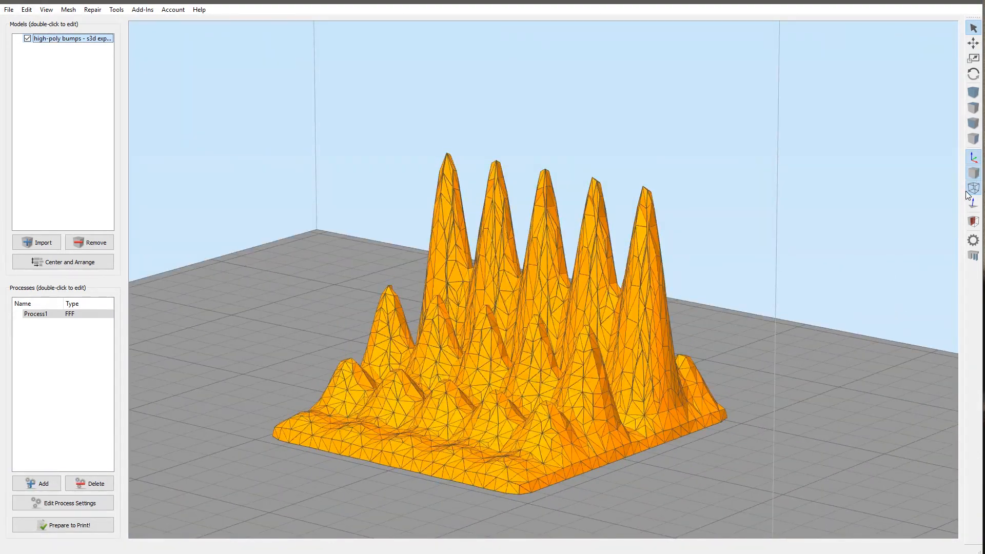
# Identify self-intersecting surfaces on the bumps model and inspect the model for marked problem areas.
pyautogui.click(92, 11)
pyautogui.click(116, 34)
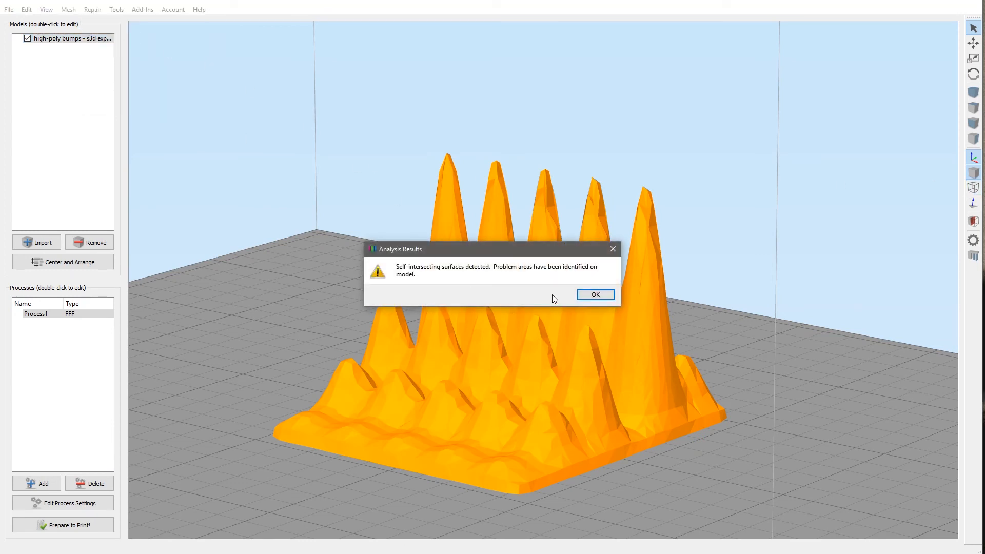
pyautogui.click(594, 295)
pyautogui.moveTo(500, 309); pyautogui.dragTo(471, 332)
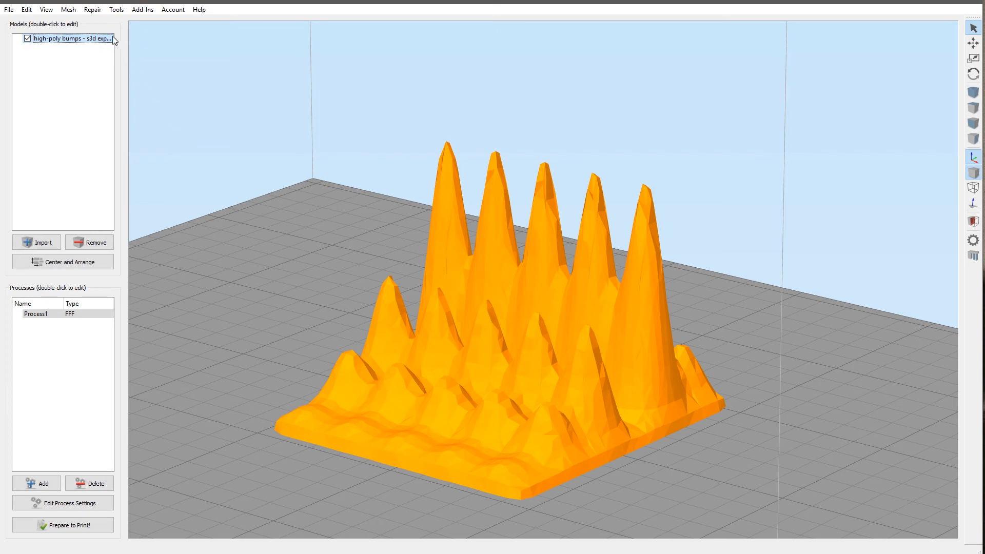
# Repair the normals and the flipped triangles of the bumps model.
pyautogui.click(96, 11)
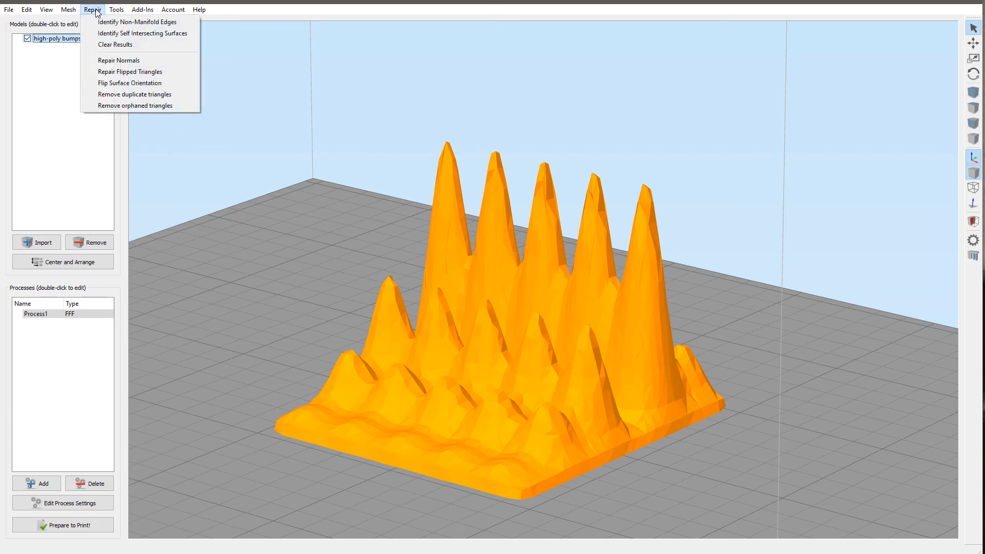
pyautogui.click(110, 60)
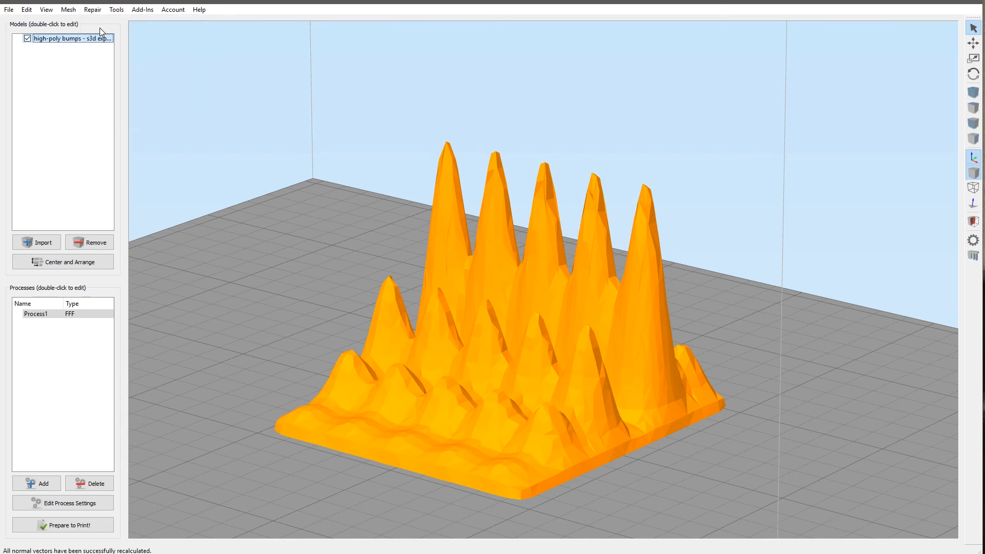
pyautogui.click(93, 9)
pyautogui.click(103, 71)
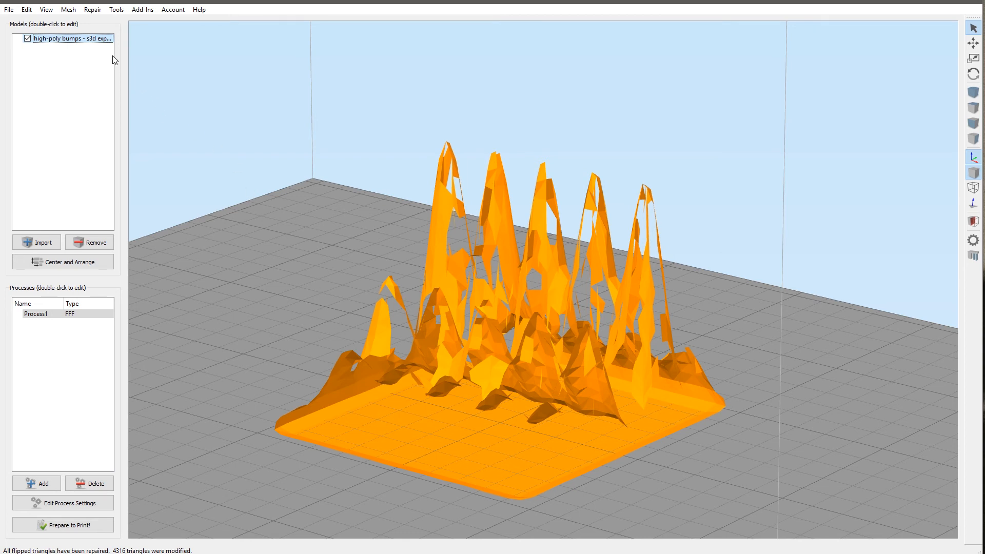
# Start Flip Surface Orientation and remove the duplicate triangles from the bumps model.
pyautogui.click(93, 9)
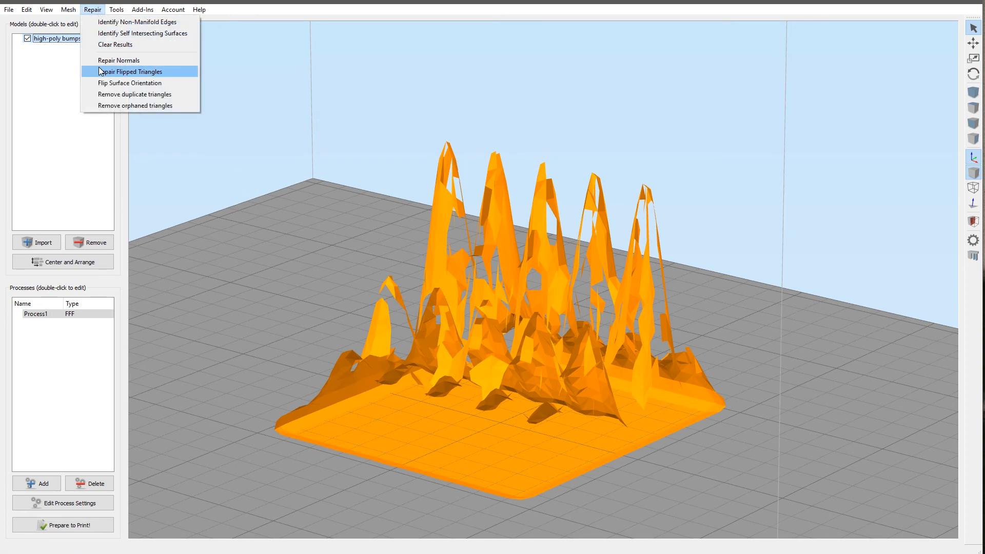
pyautogui.click(107, 85)
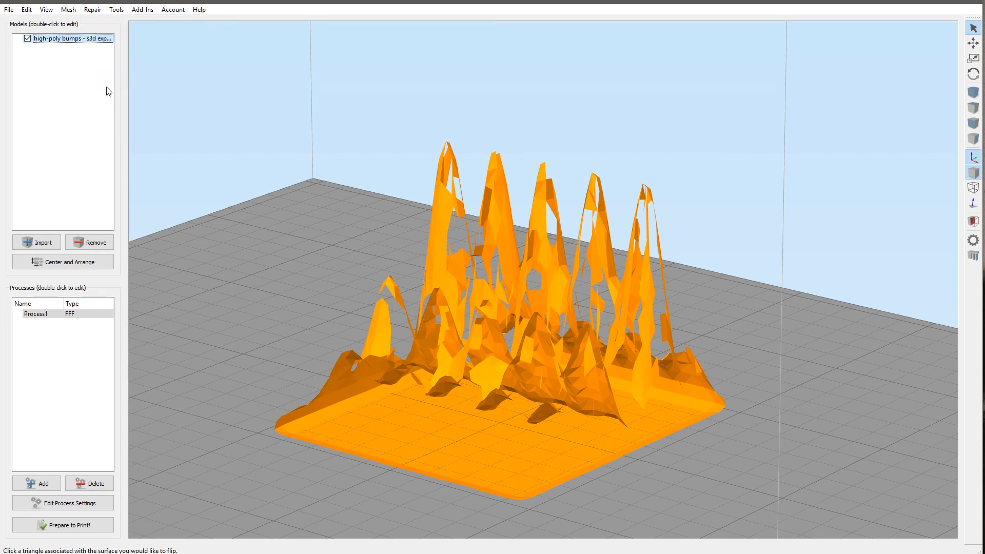
pyautogui.click(95, 9)
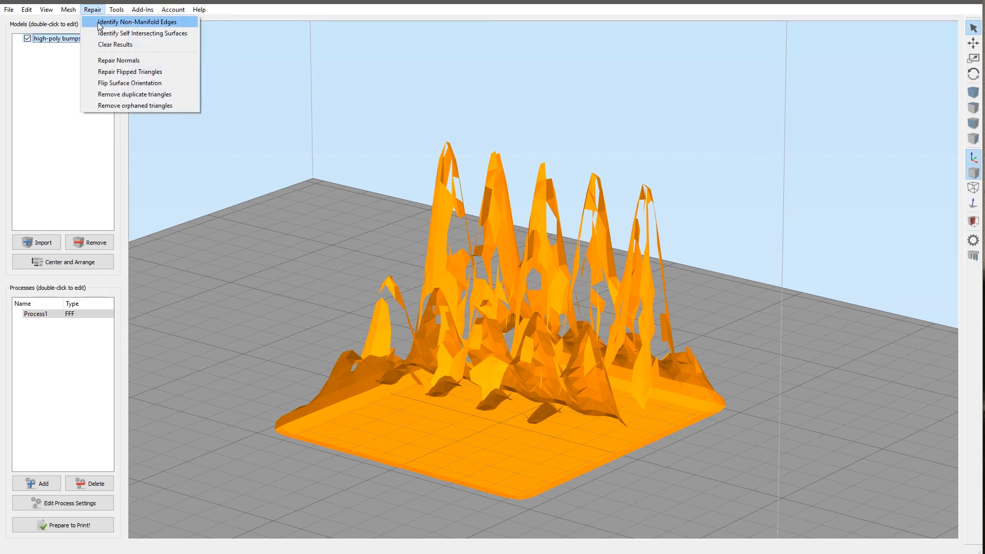
pyautogui.click(111, 94)
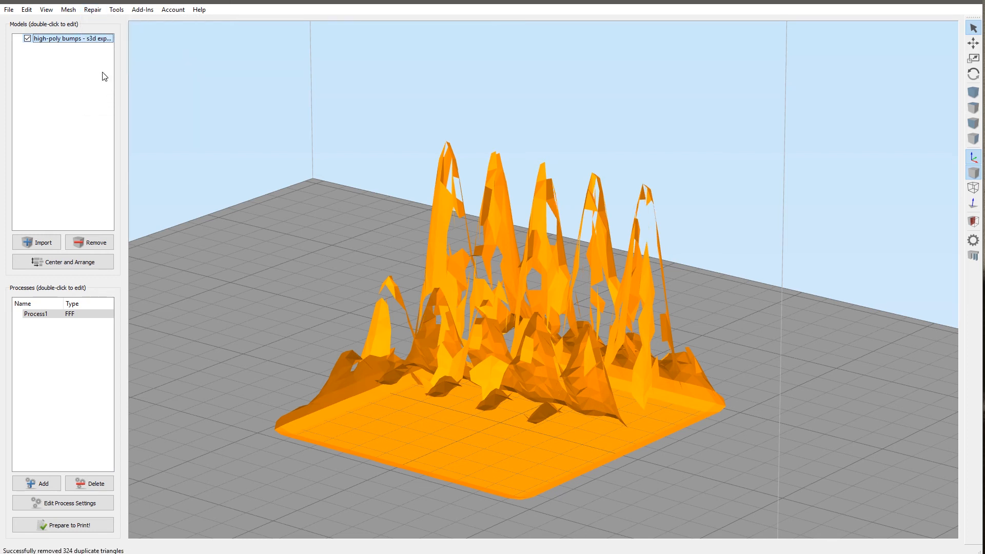
# Remove orphaned triangles, flip the orientation of the bumps surface and inspect the altered mesh.
pyautogui.click(93, 10)
pyautogui.click(111, 105)
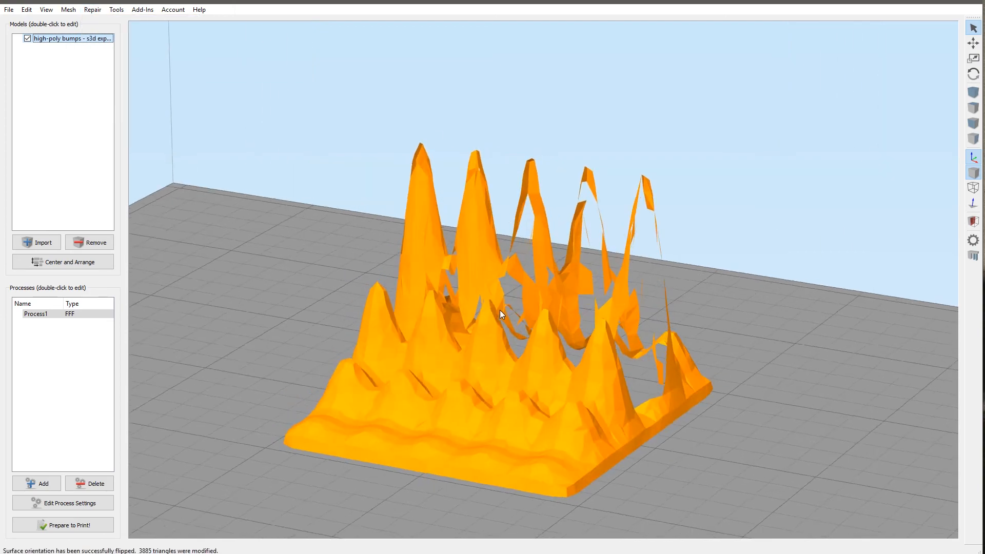
pyautogui.moveTo(500, 310); pyautogui.dragTo(685, 313)
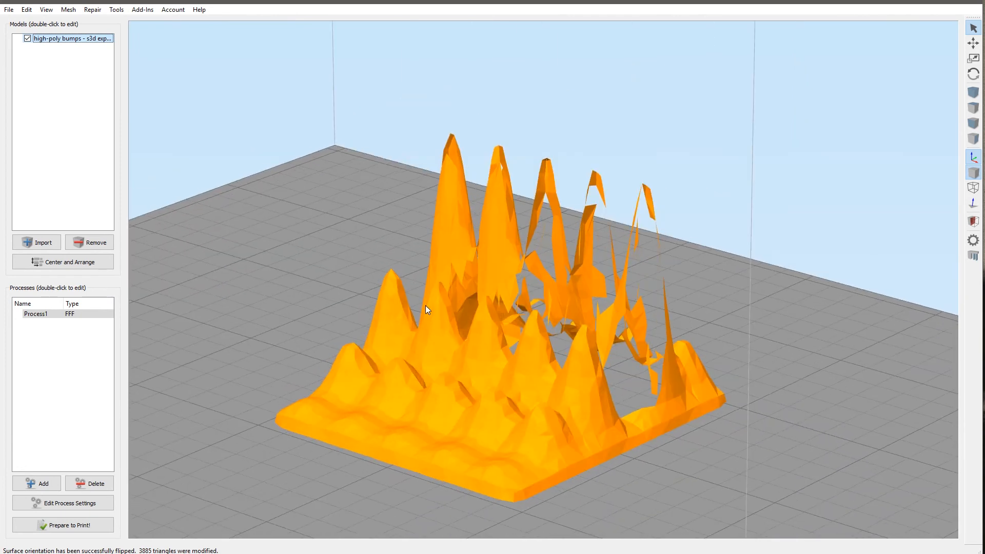